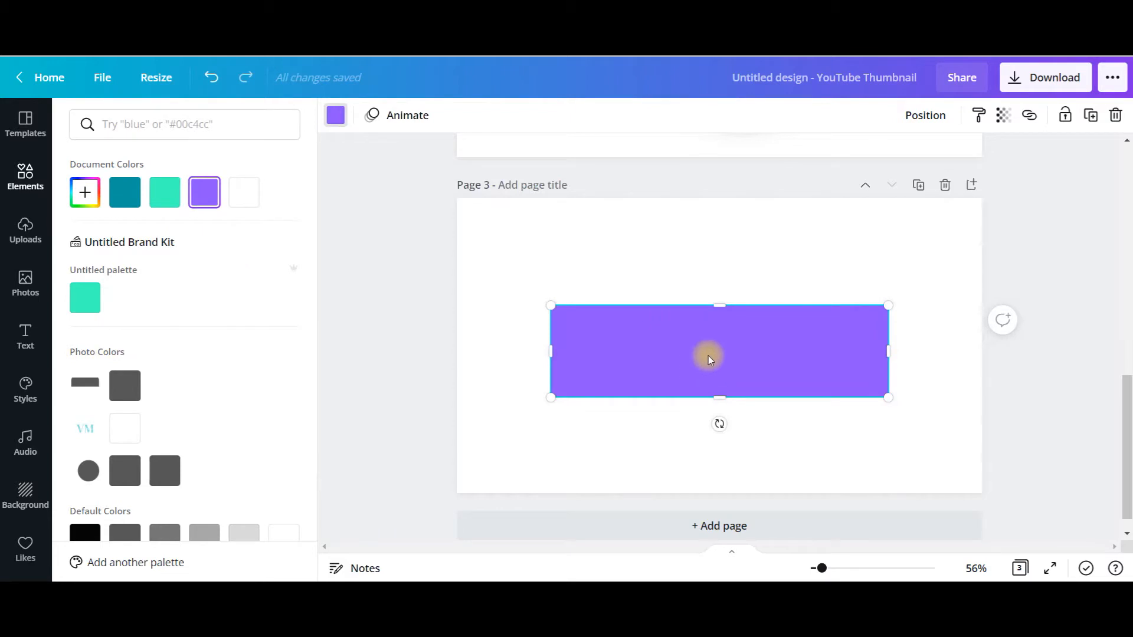
# Step: Duplicate the purple rectangle on page 3, add a new page, and move the copy onto page 4
pyautogui.click(1092, 116)
pyautogui.scroll(-1, 787, 408)
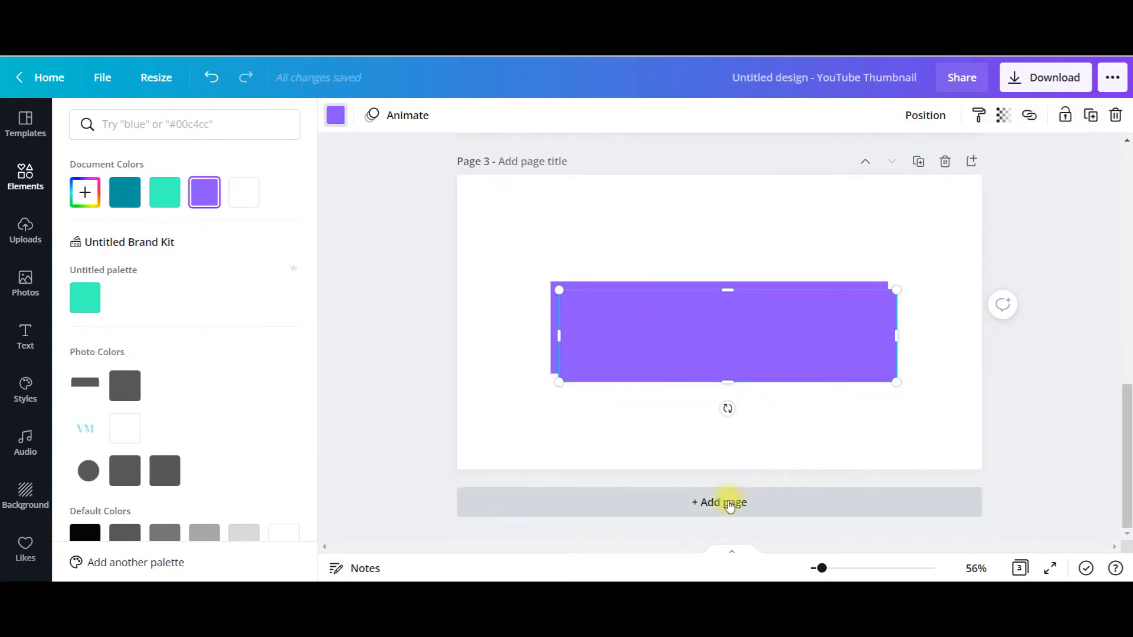
pyautogui.click(727, 502)
pyautogui.scroll(3, 781, 260)
pyautogui.moveTo(788, 180); pyautogui.dragTo(790, 476)
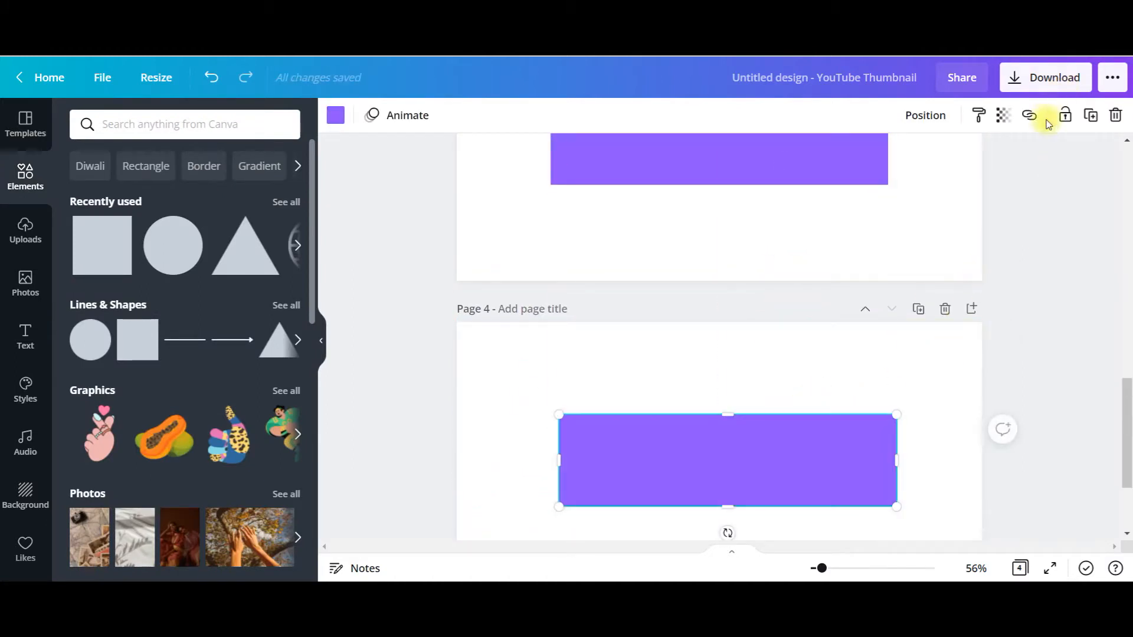
# Step: Recolor the rectangle copy on page 4 dark gray
pyautogui.click(335, 115)
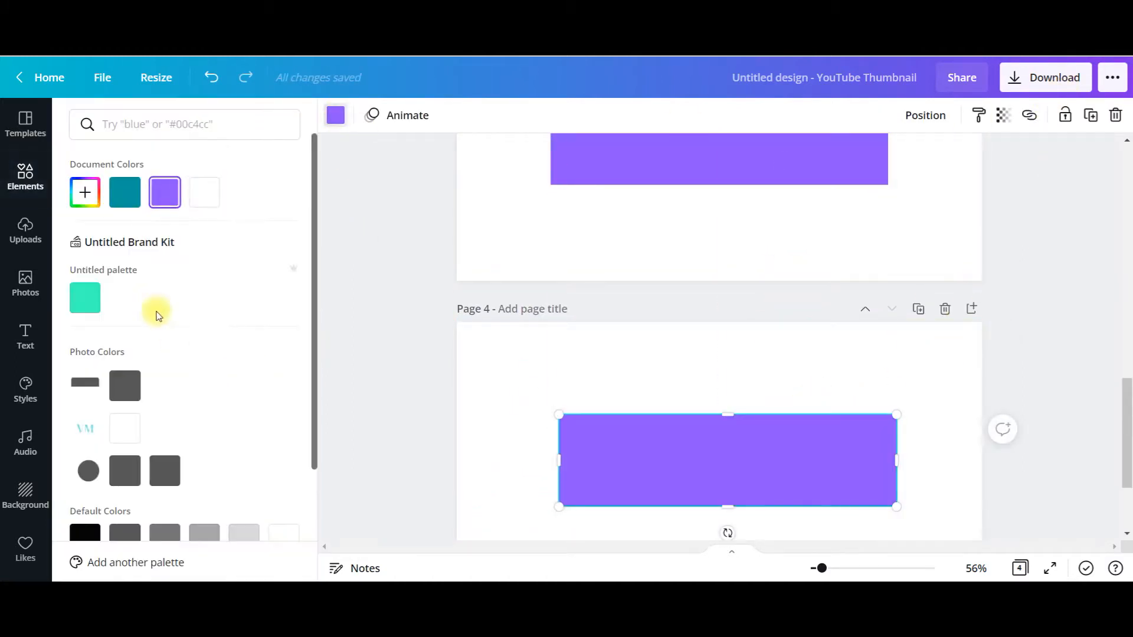
pyautogui.click(124, 385)
pyautogui.scroll(-2, 884, 334)
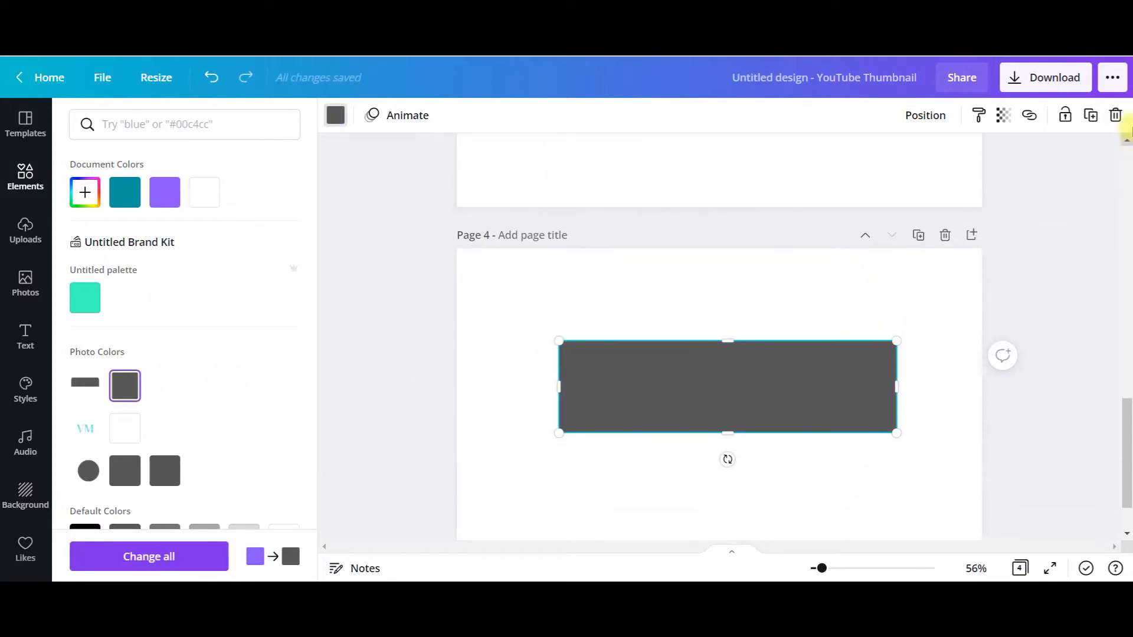
# Step: Download only page 4 as a PNG with a transparent background
pyautogui.click(1057, 75)
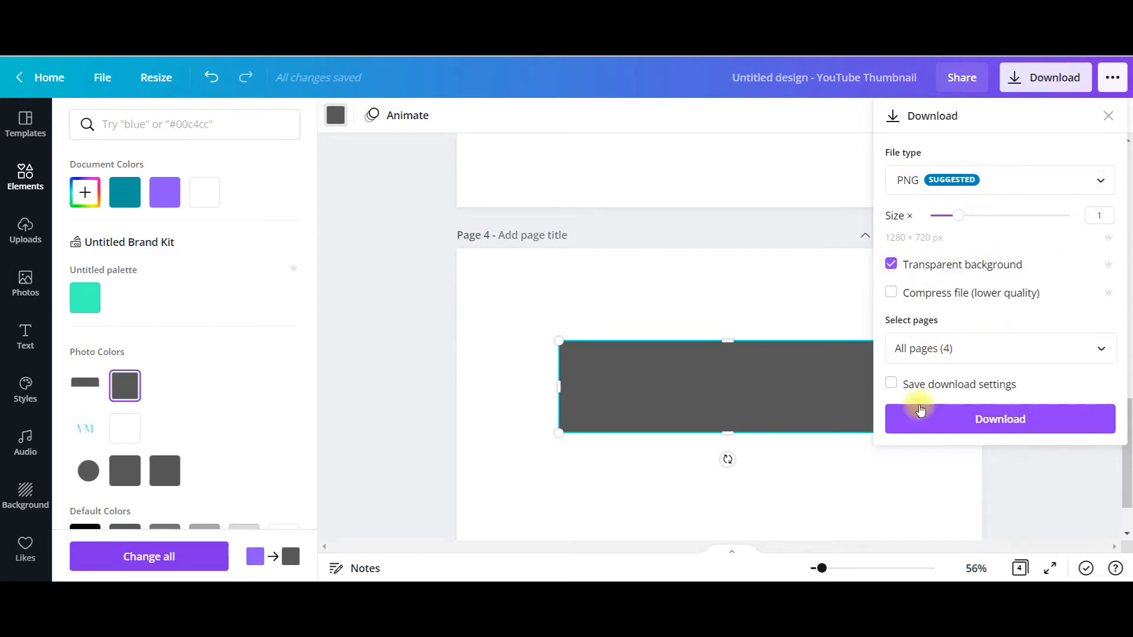
pyautogui.click(1032, 350)
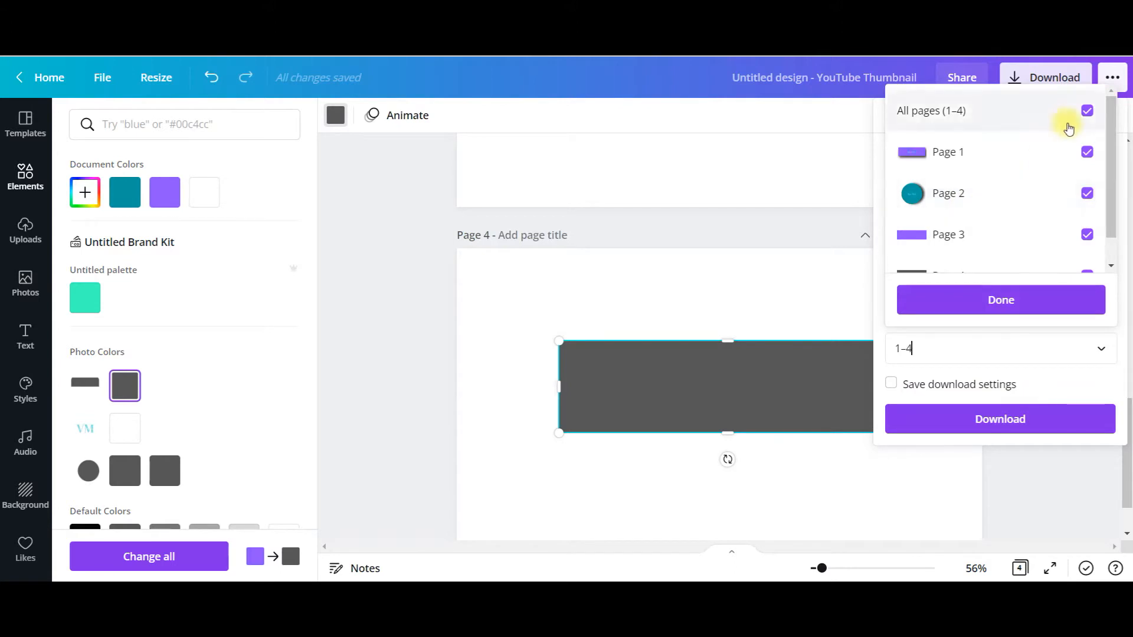
pyautogui.click(1087, 112)
pyautogui.scroll(-1, 1032, 224)
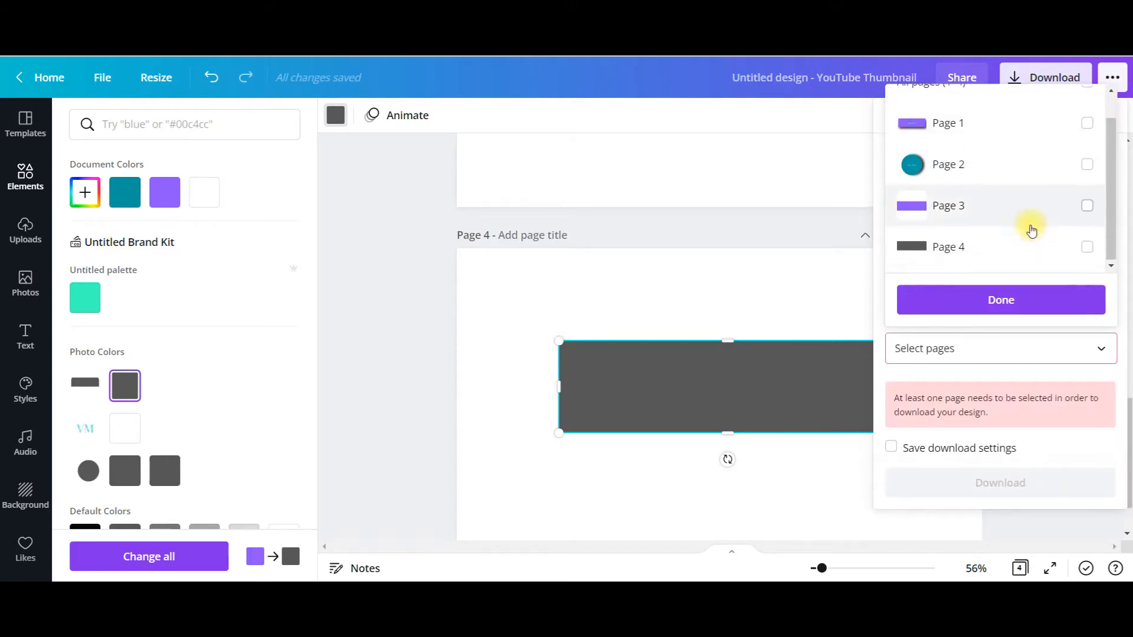
pyautogui.click(1088, 247)
pyautogui.click(1066, 300)
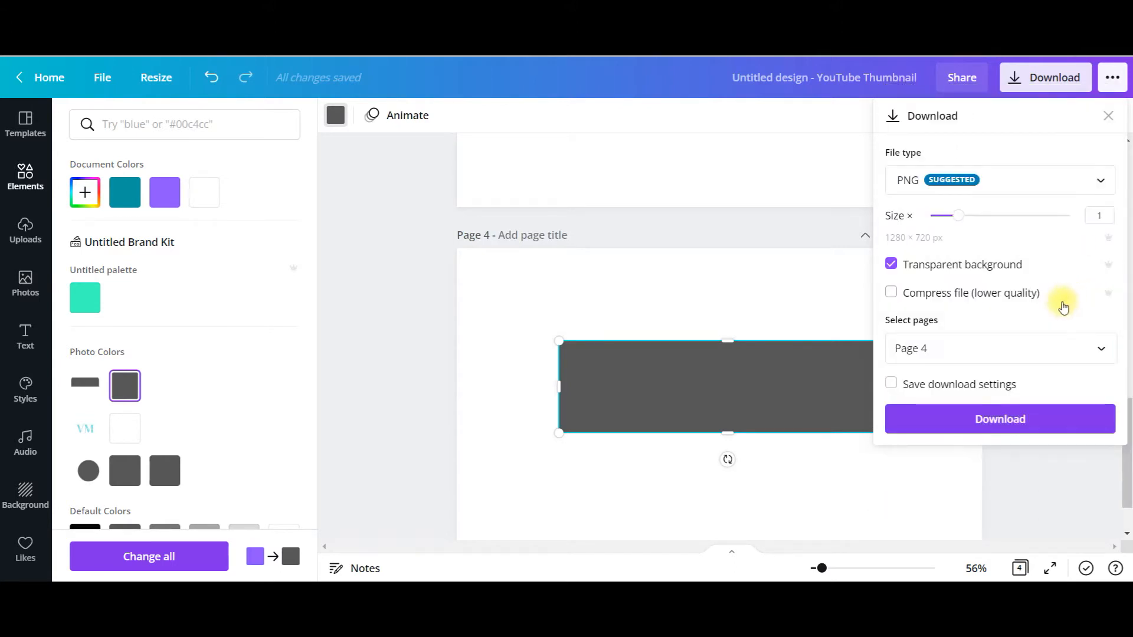
pyautogui.click(983, 416)
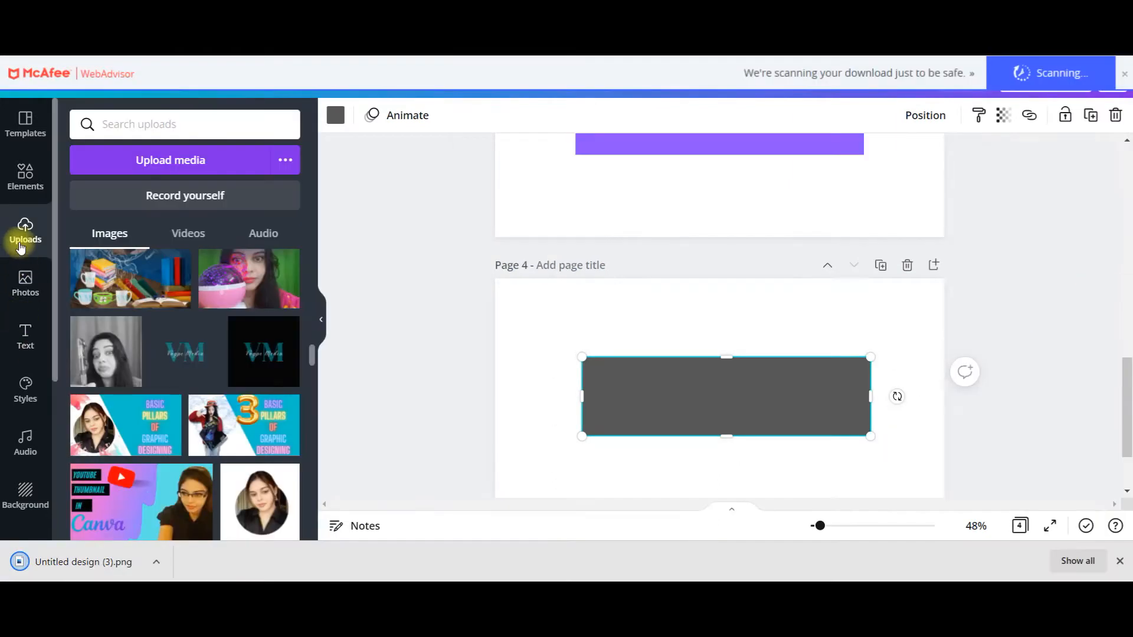
# Step: Upload the downloaded image Untitled design (3).png from the Downloads folder
pyautogui.click(169, 160)
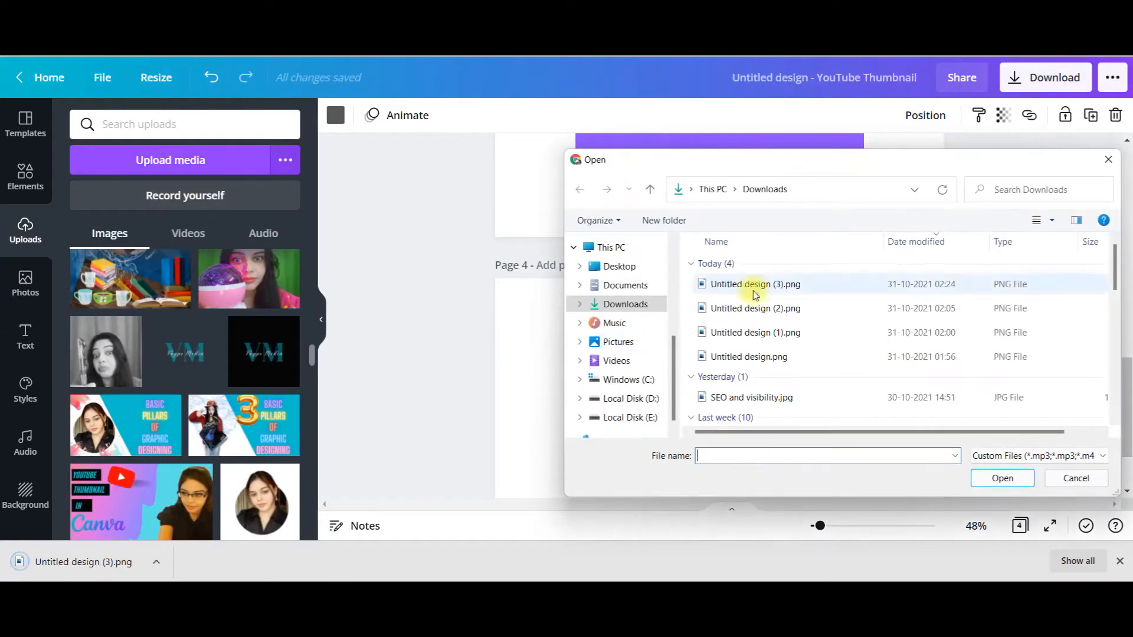
pyautogui.click(762, 288)
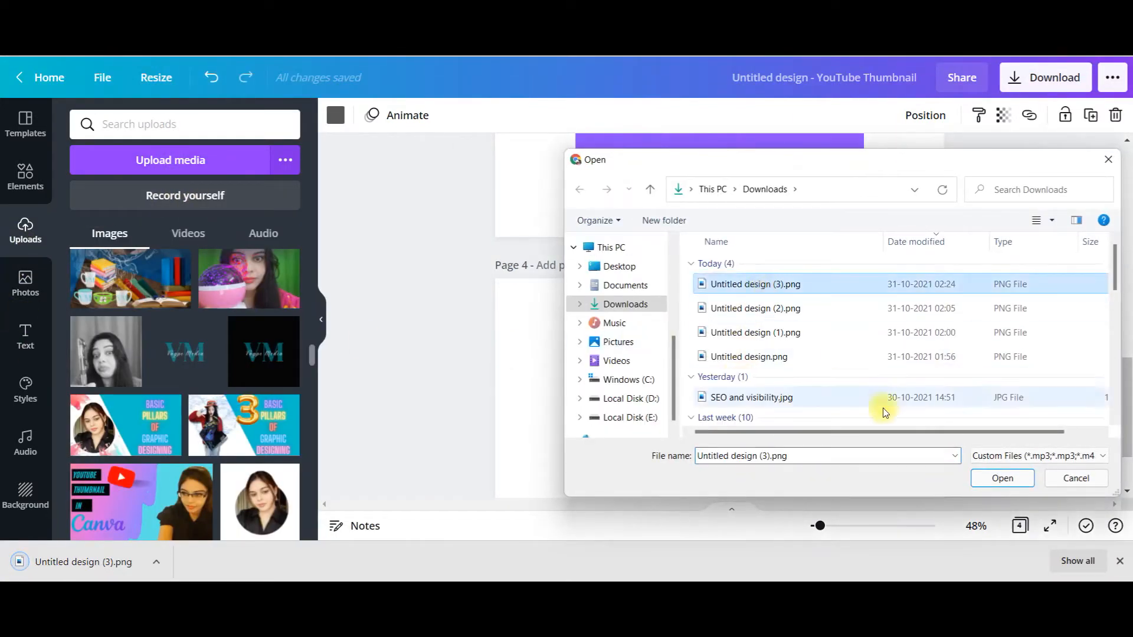
pyautogui.click(999, 479)
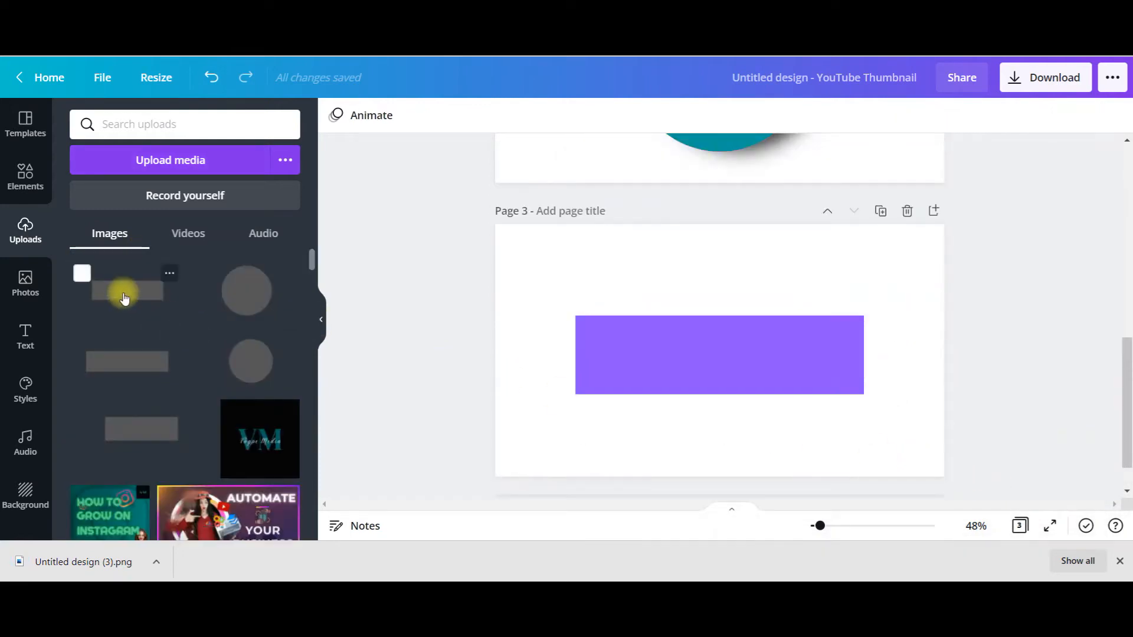
# Step: Place the uploaded gray rectangle image on page 3 and enlarge it to match the purple rectangle's size
pyautogui.click(121, 292)
pyautogui.moveTo(582, 274); pyautogui.dragTo(495, 278)
pyautogui.moveTo(859, 428); pyautogui.dragTo(933, 456)
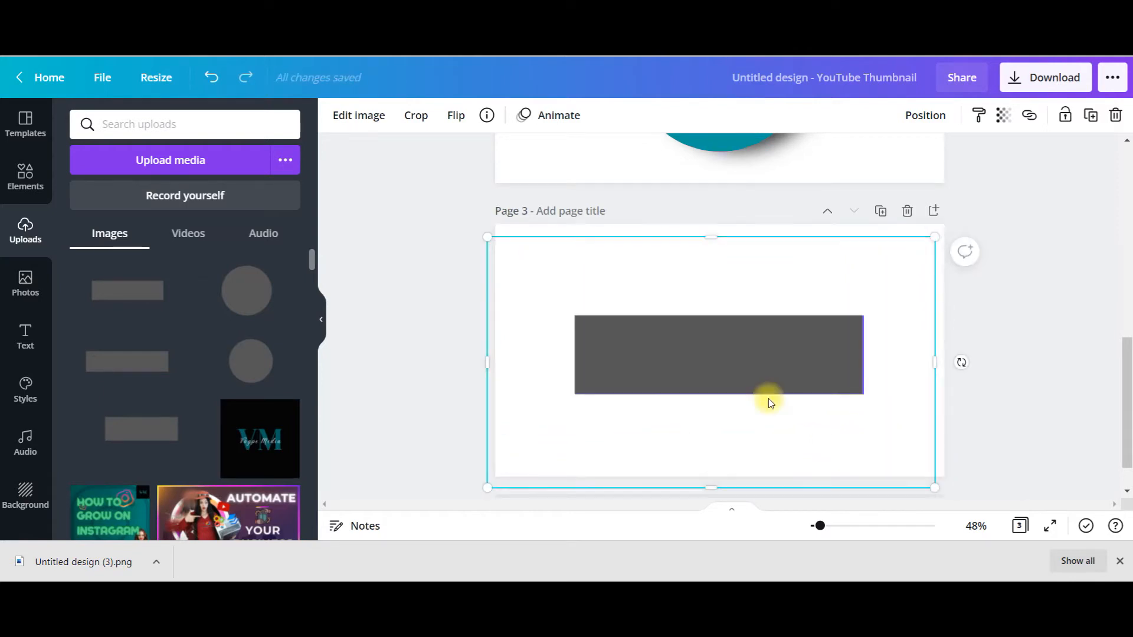
# Step: Send the gray rectangle image backward, behind the purple rectangle
pyautogui.click(941, 118)
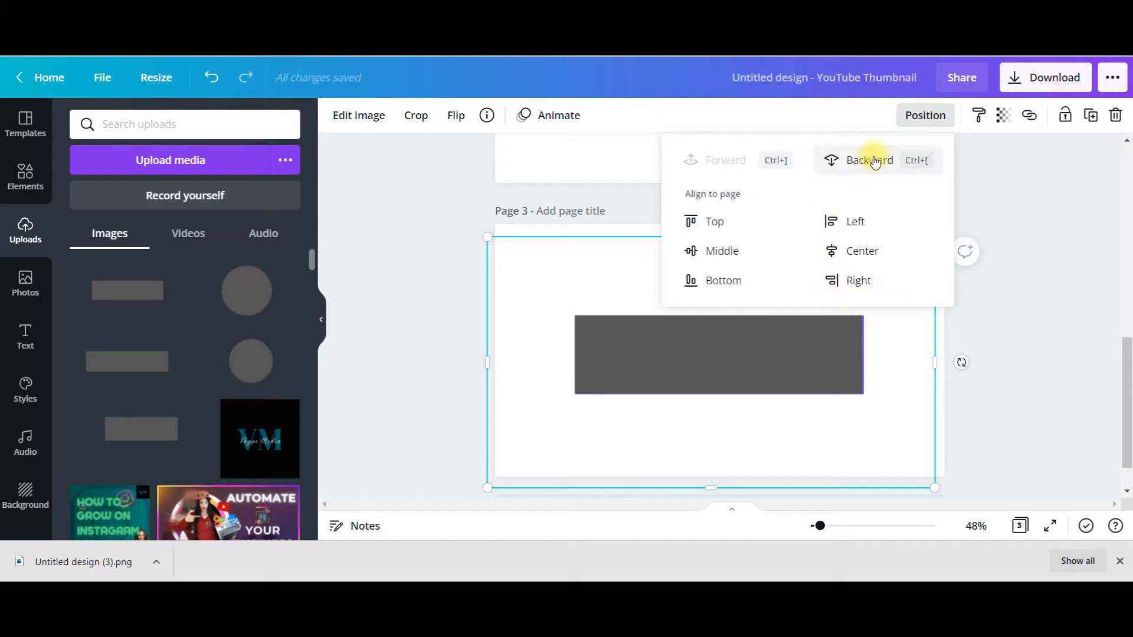
pyautogui.click(875, 161)
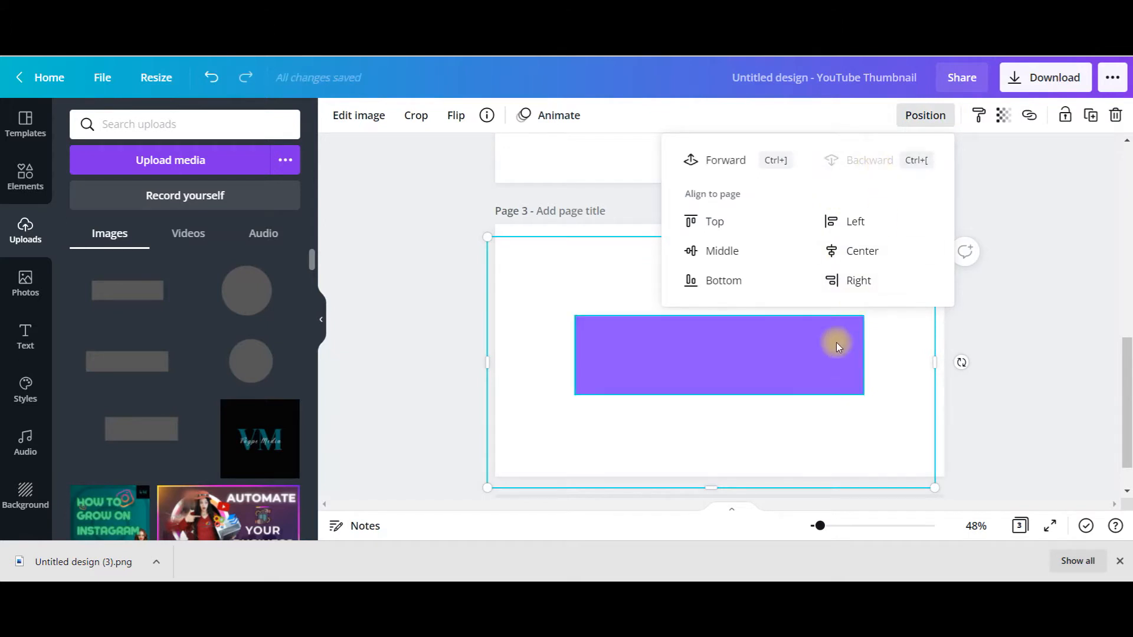
pyautogui.click(913, 432)
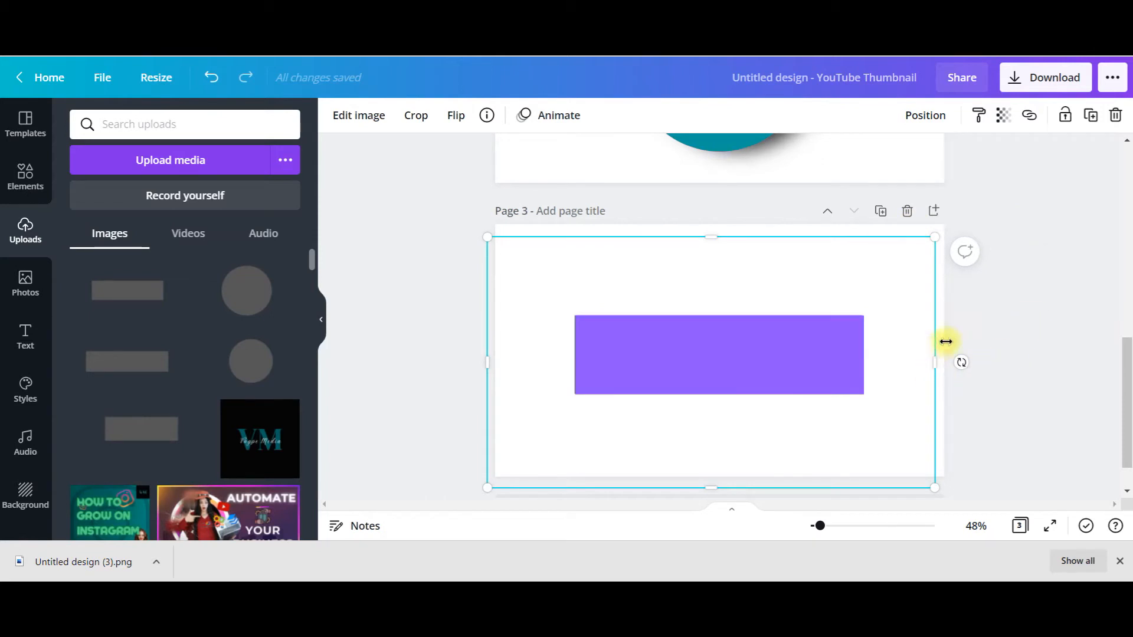
# Step: Offset the gray rectangle image slightly down and to the right of the purple rectangle as its shadow
pyautogui.click(903, 341)
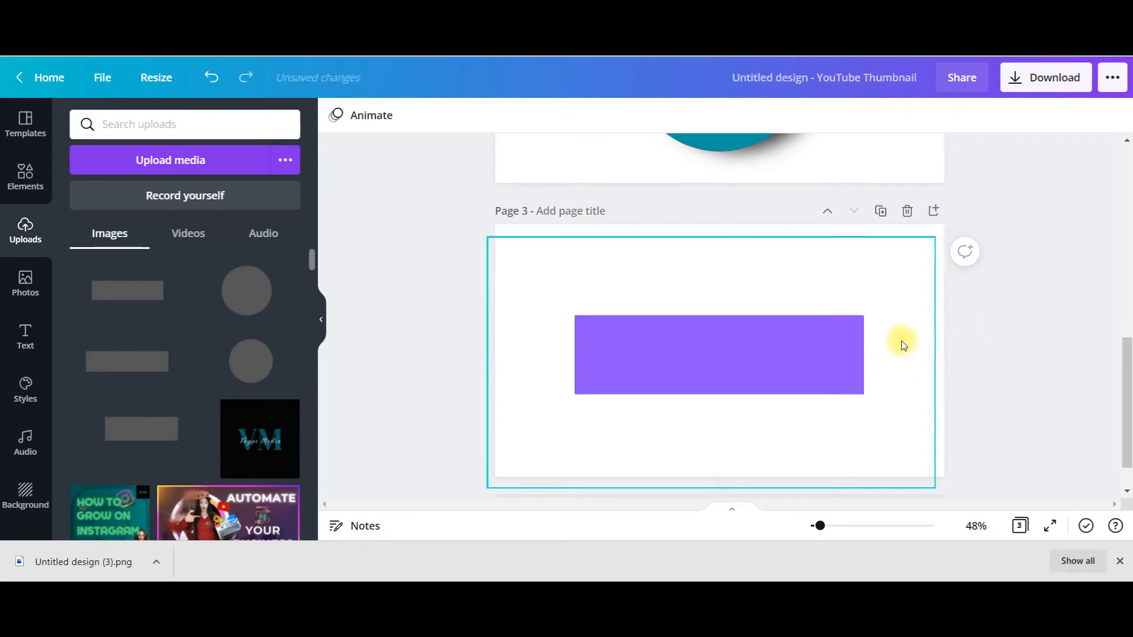
pyautogui.moveTo(907, 381)
pyautogui.mouseDown()
pyautogui.moveTo(946, 374)
pyautogui.moveTo(949, 414)
pyautogui.moveTo(963, 415)
pyautogui.moveTo(915, 385)
pyautogui.mouseUp()
pyautogui.click(896, 403)
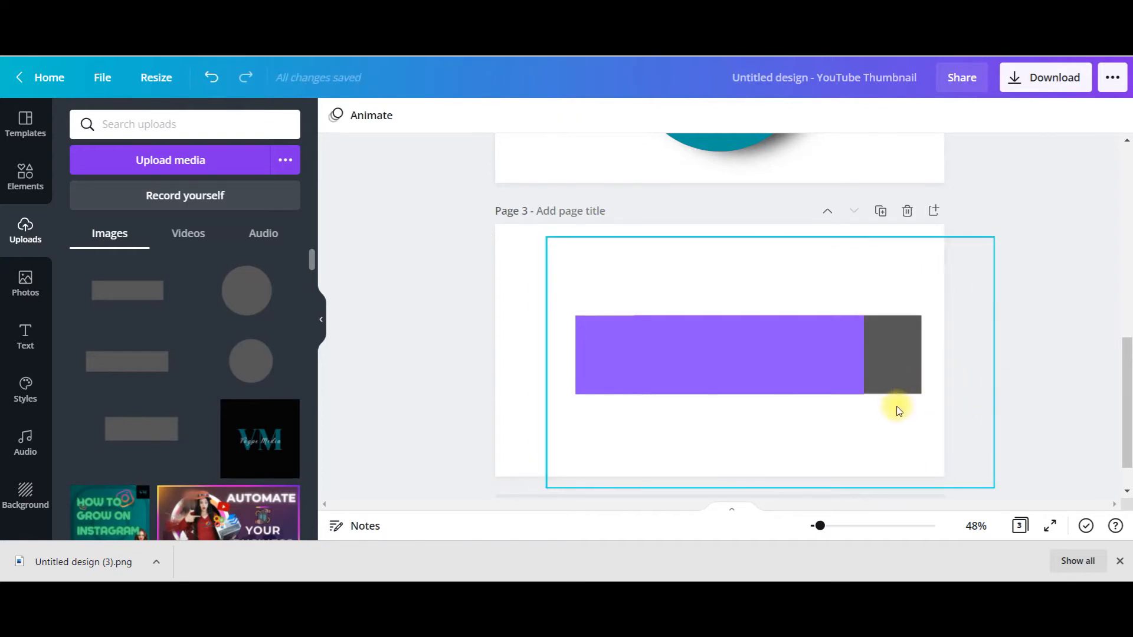
pyautogui.moveTo(884, 435); pyautogui.dragTo(835, 444)
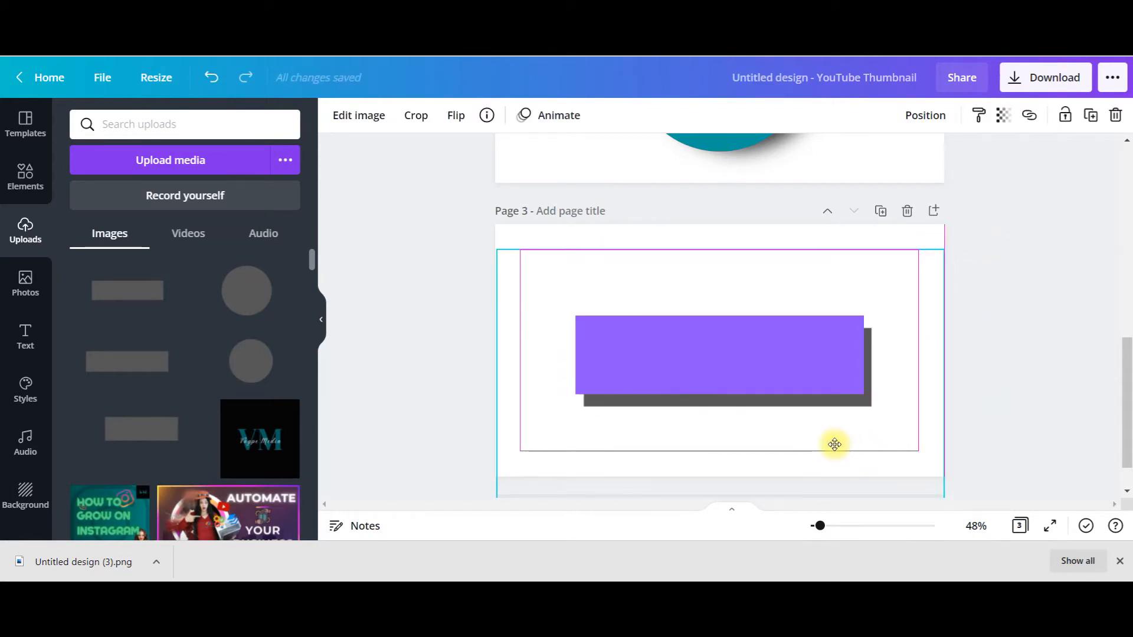
pyautogui.moveTo(835, 441); pyautogui.dragTo(838, 439)
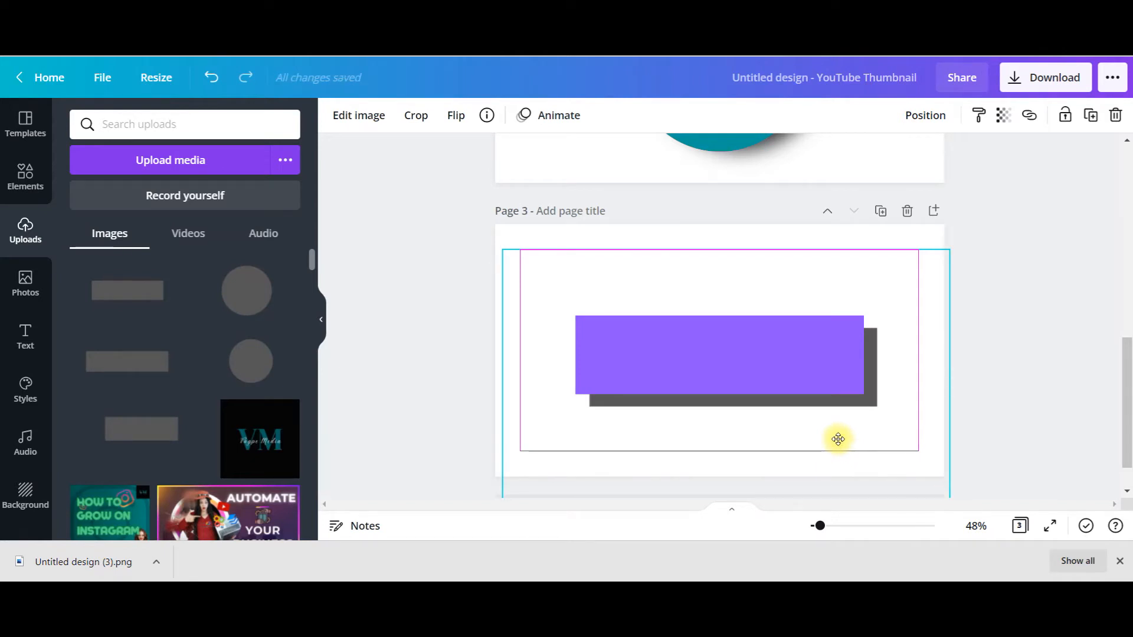
pyautogui.moveTo(838, 439); pyautogui.dragTo(857, 431)
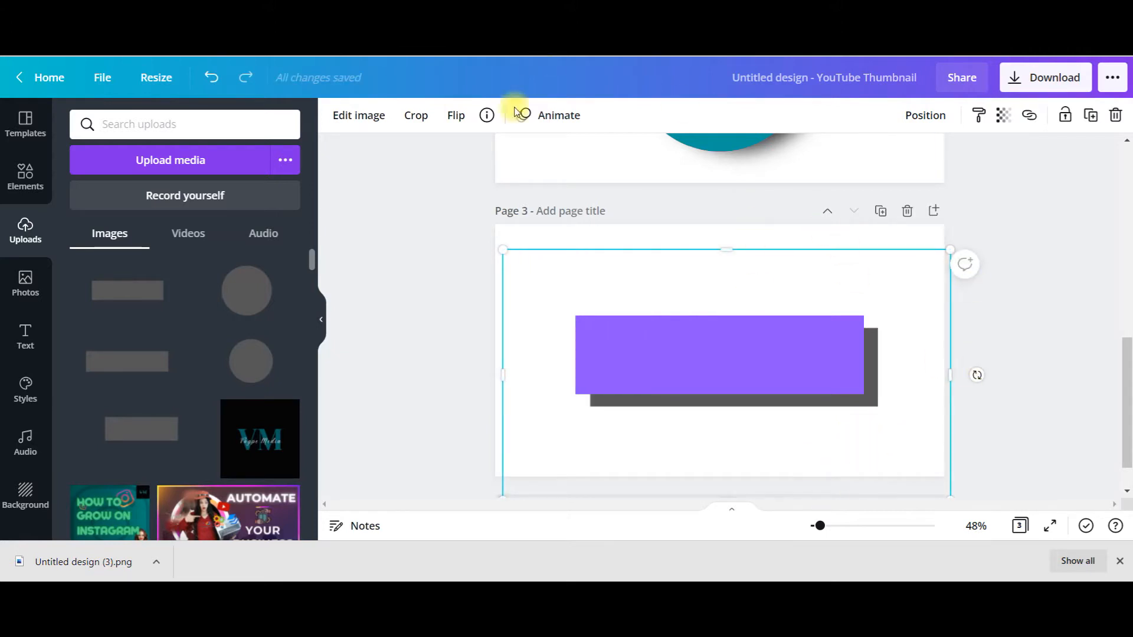
# Step: Set the gray shadow image's blur to 40 in its image adjustments
pyautogui.click(361, 115)
pyautogui.click(135, 274)
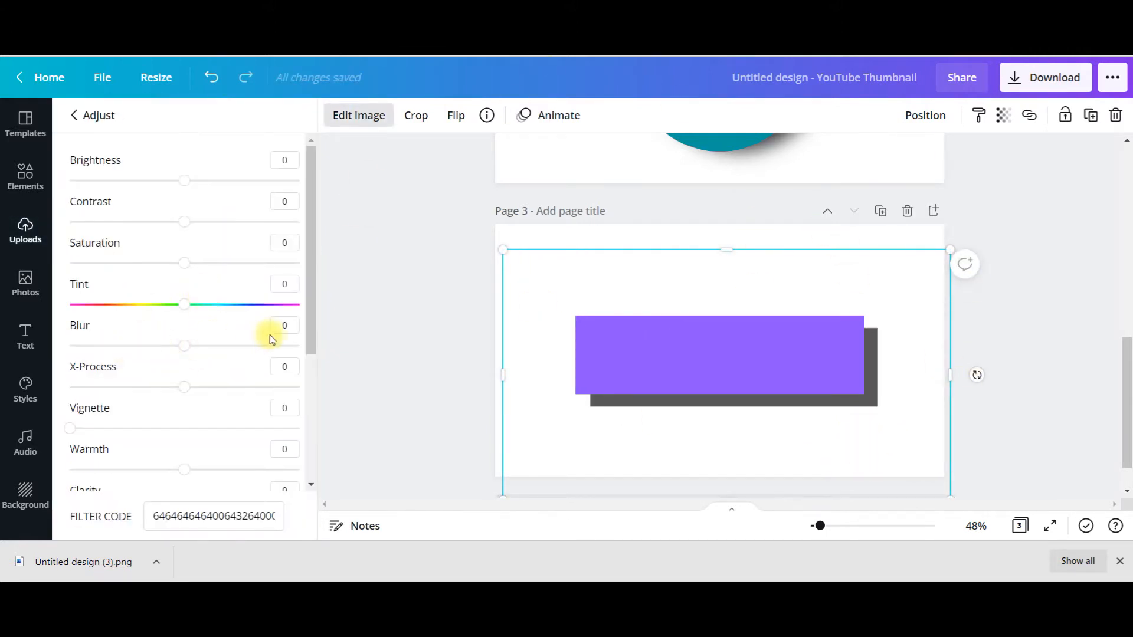
pyautogui.click(184, 346)
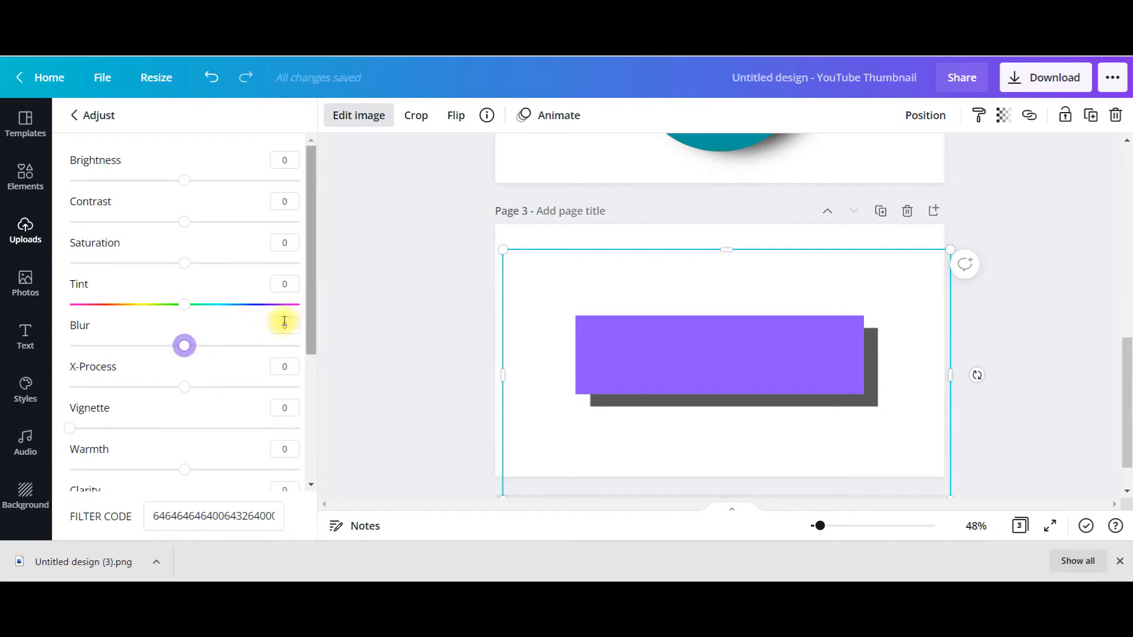
pyautogui.doubleClick(289, 325)
pyautogui.write('4')
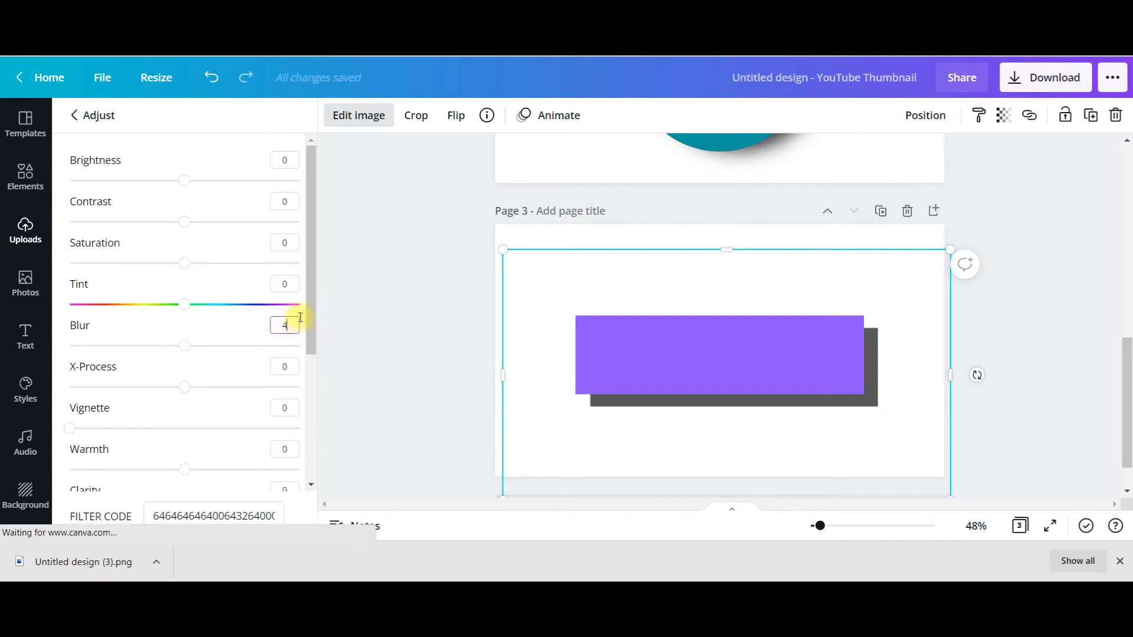
pyautogui.write('0')
# Step: Set the shadow image's brightness to -19 and deselect it
pyautogui.click(276, 158)
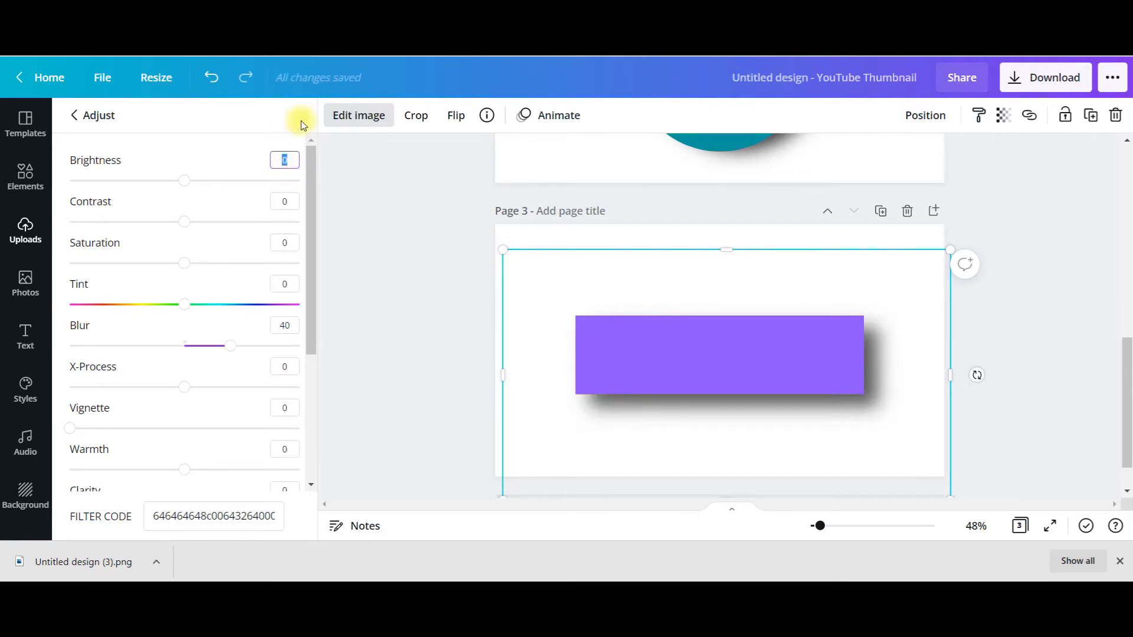
pyautogui.write('-19')
pyautogui.press('Return')
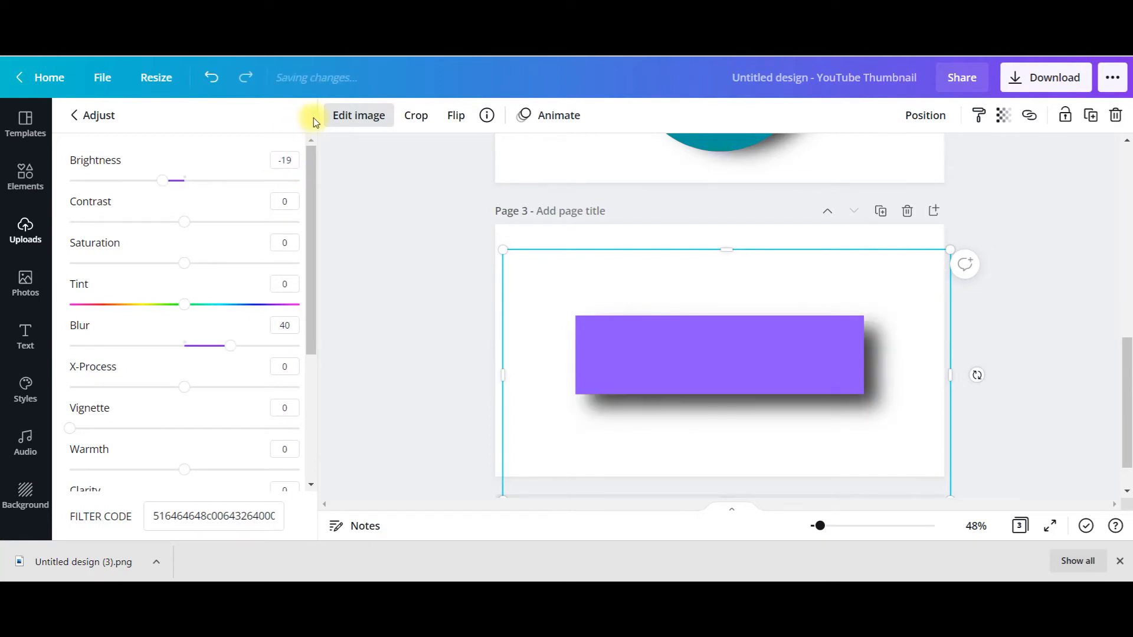
pyautogui.click(429, 258)
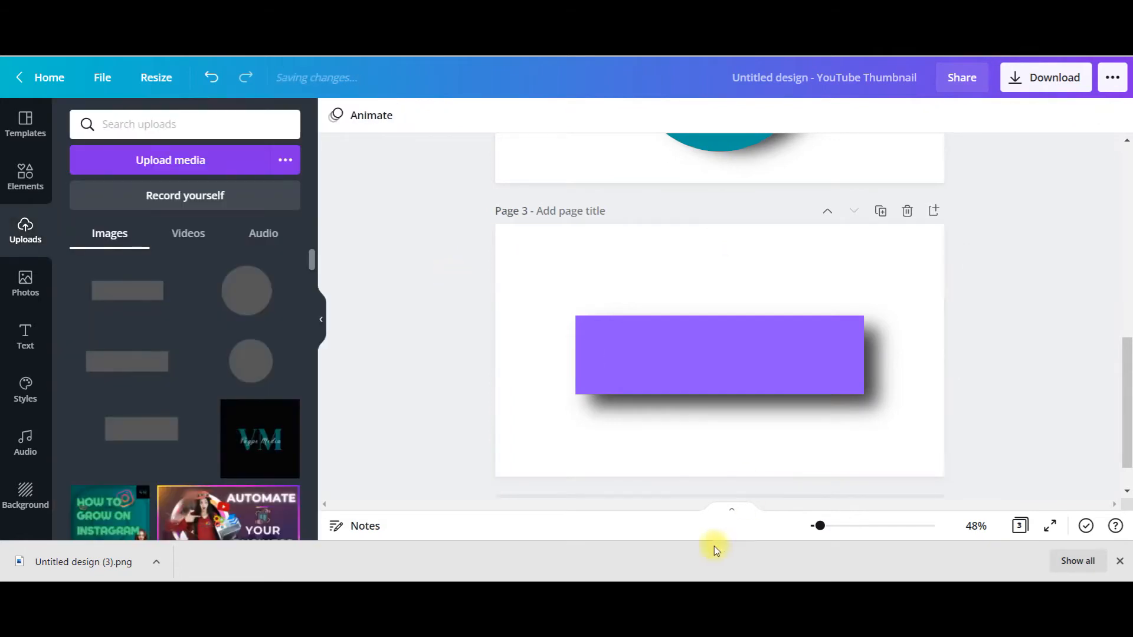
# Step: Add the uploaded transparent VM logo to page 3, enlarge it, and position it over the purple rectangle
pyautogui.scroll(9, 1068, 281)
pyautogui.scroll(-10, 994, 341)
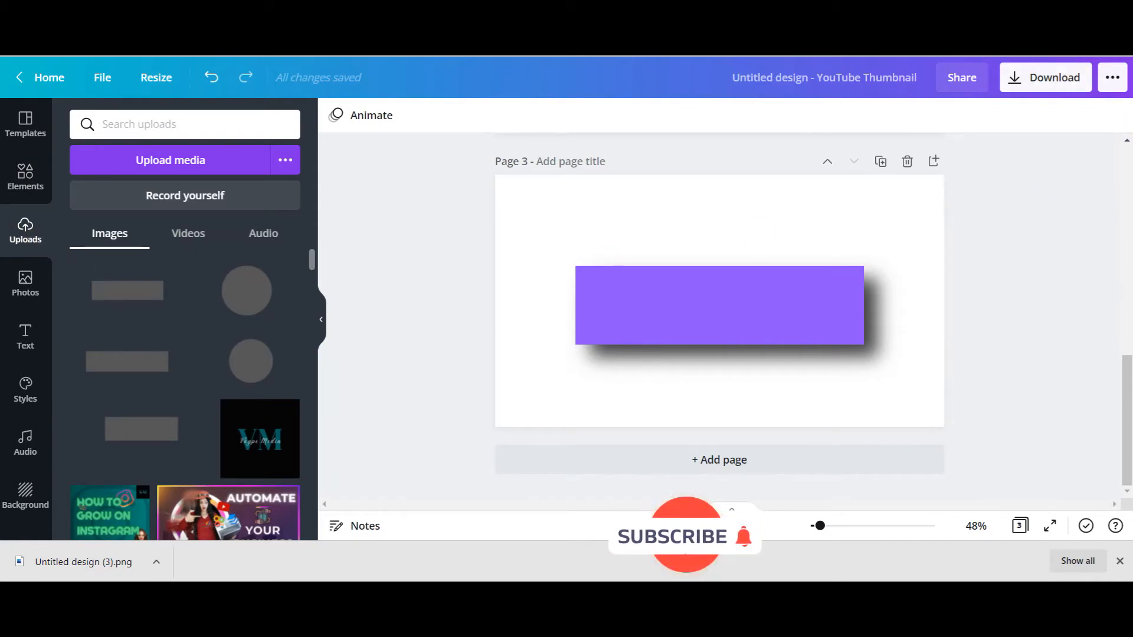
pyautogui.click(184, 316)
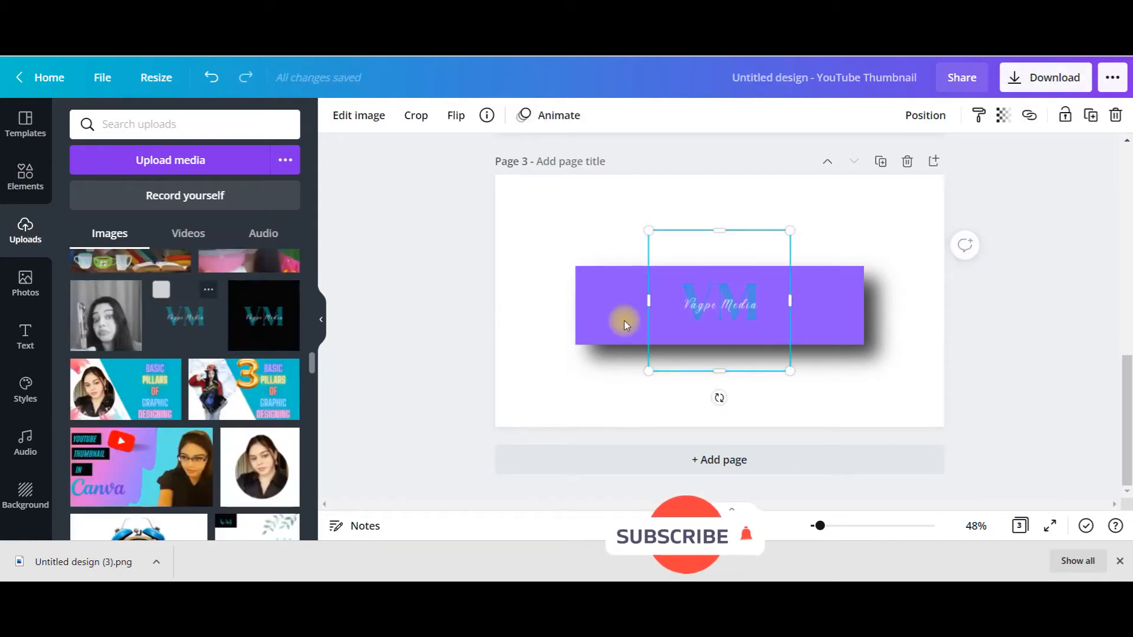
pyautogui.moveTo(649, 230); pyautogui.dragTo(531, 237)
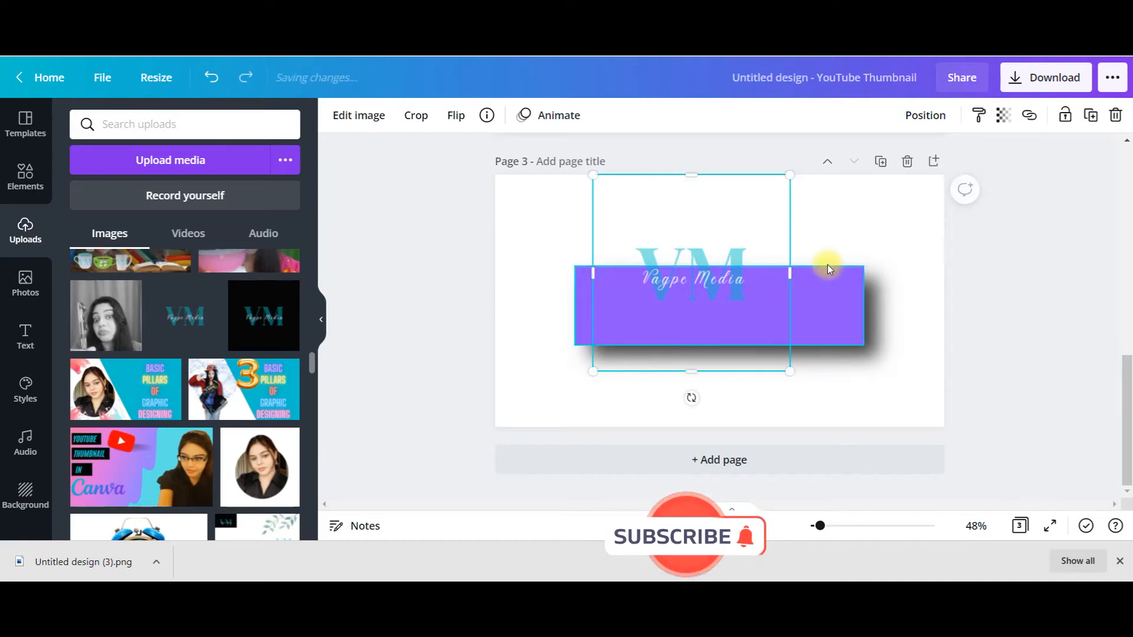
pyautogui.moveTo(791, 280); pyautogui.dragTo(834, 276)
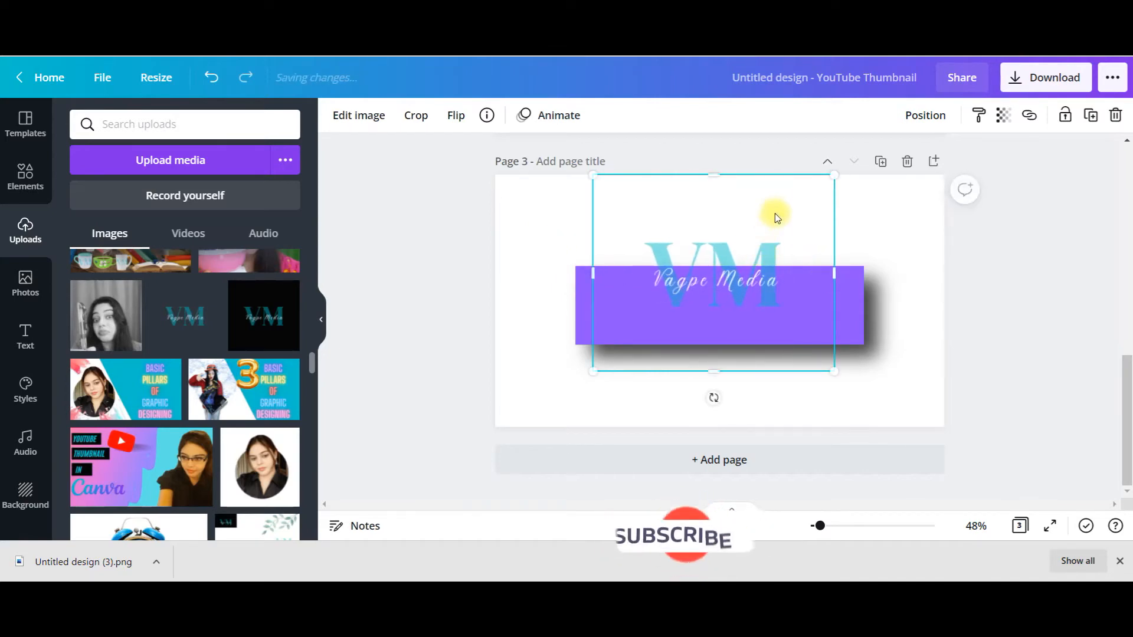
pyautogui.moveTo(806, 215); pyautogui.dragTo(814, 233)
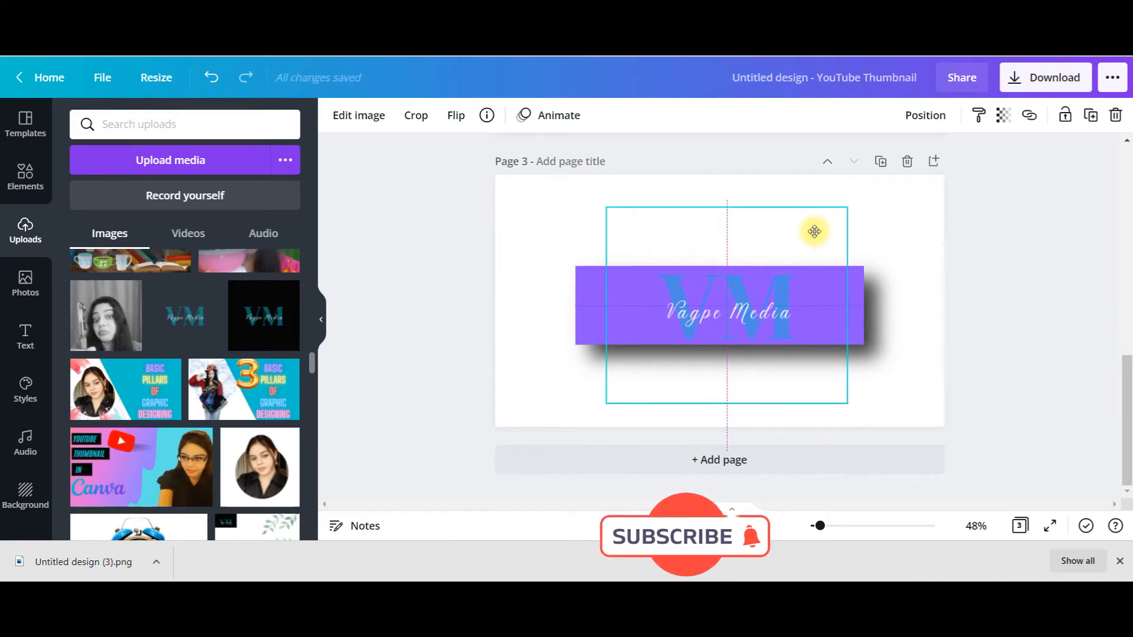
# Step: Center the VM logo horizontally on page 3
pyautogui.click(925, 115)
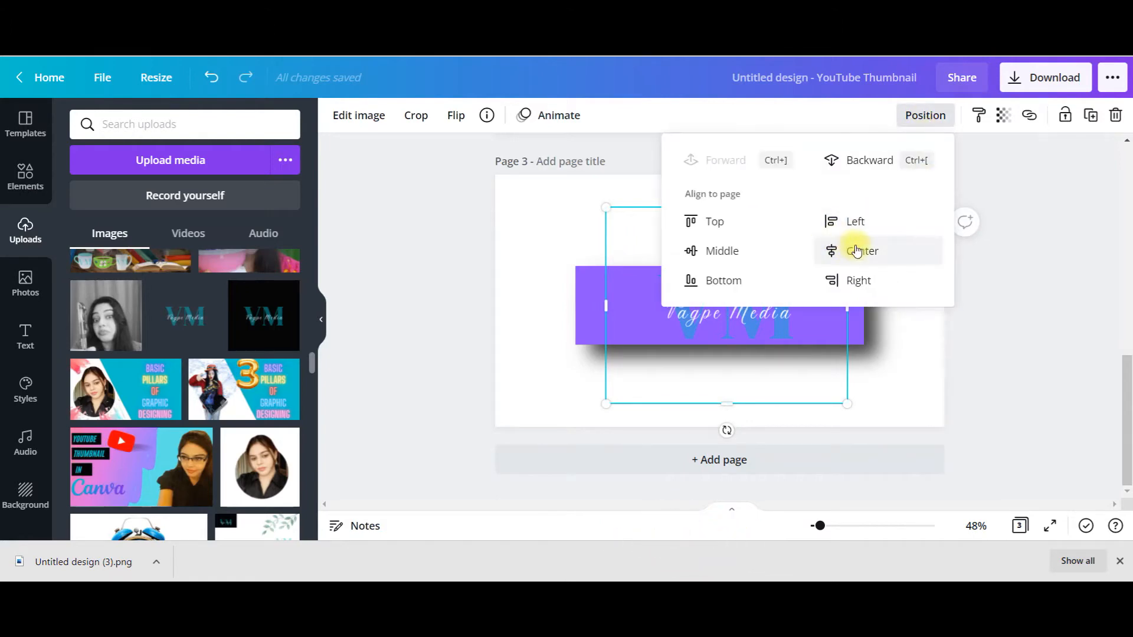
pyautogui.click(856, 251)
pyautogui.click(901, 337)
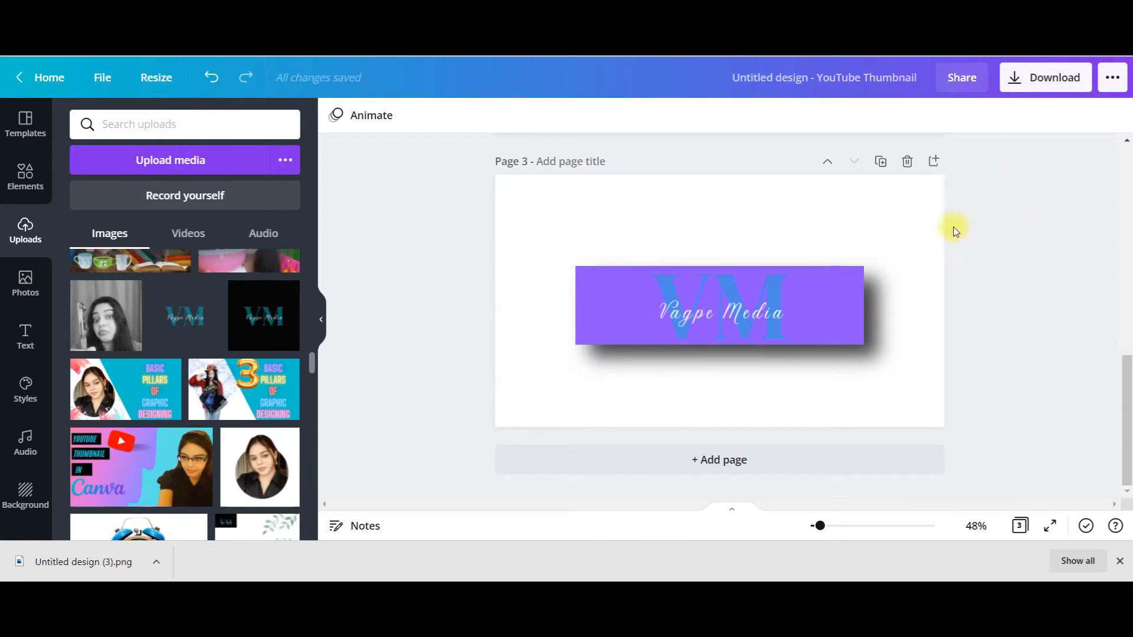
pyautogui.scroll(5, 1024, 252)
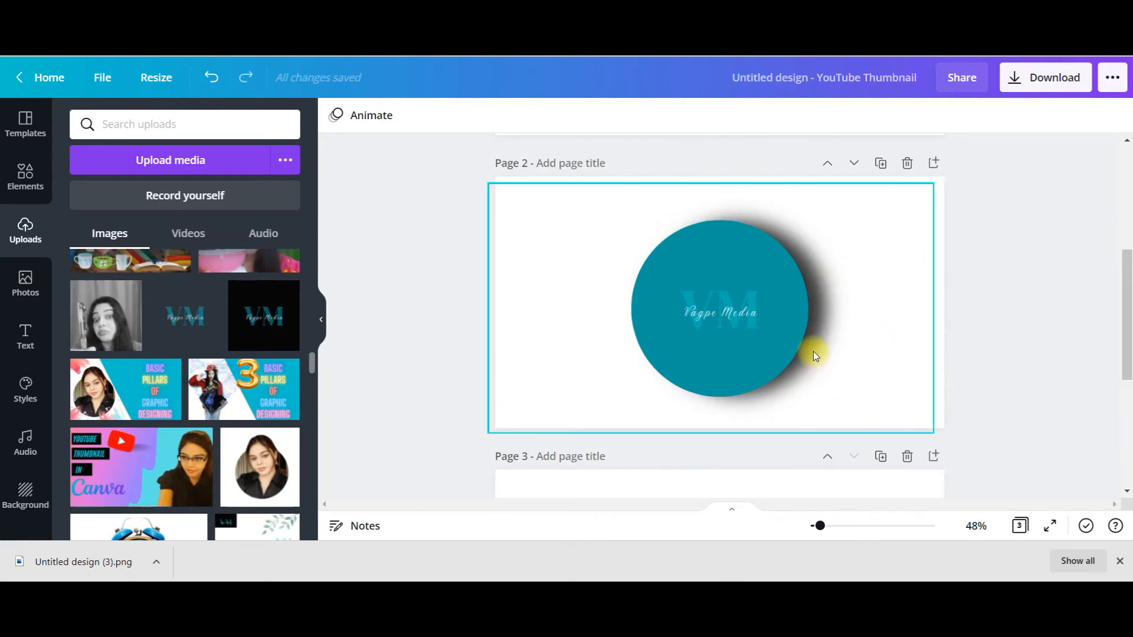
# Step: Add a fourth page and place an enlarged circle shape on it
pyautogui.hotkey('ctrl', 'Return')
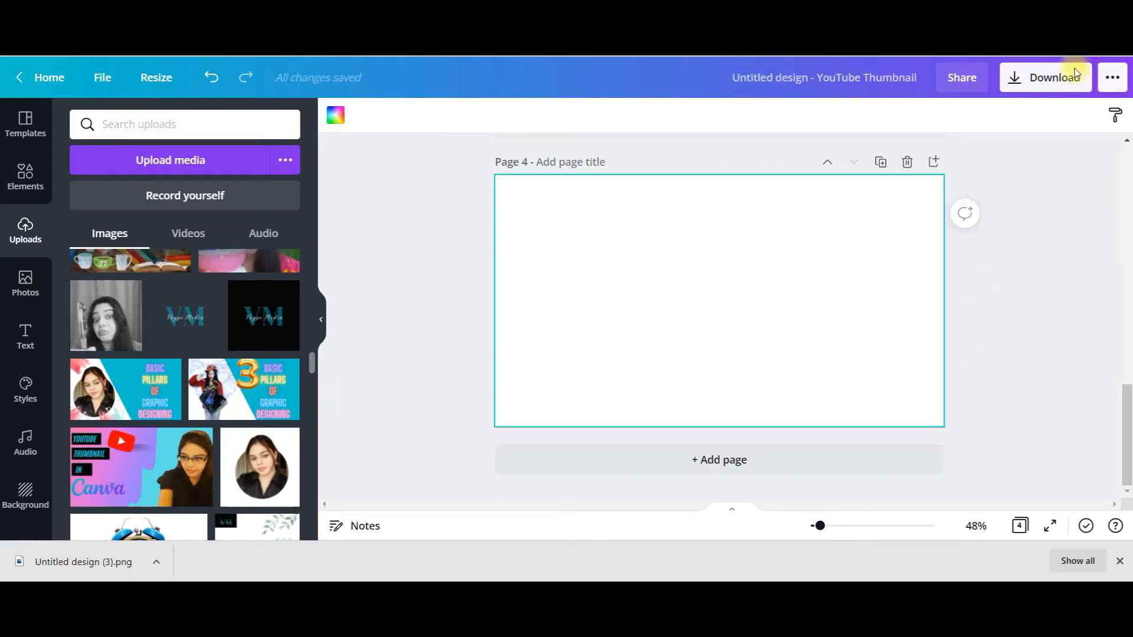
pyautogui.click(26, 176)
pyautogui.click(157, 248)
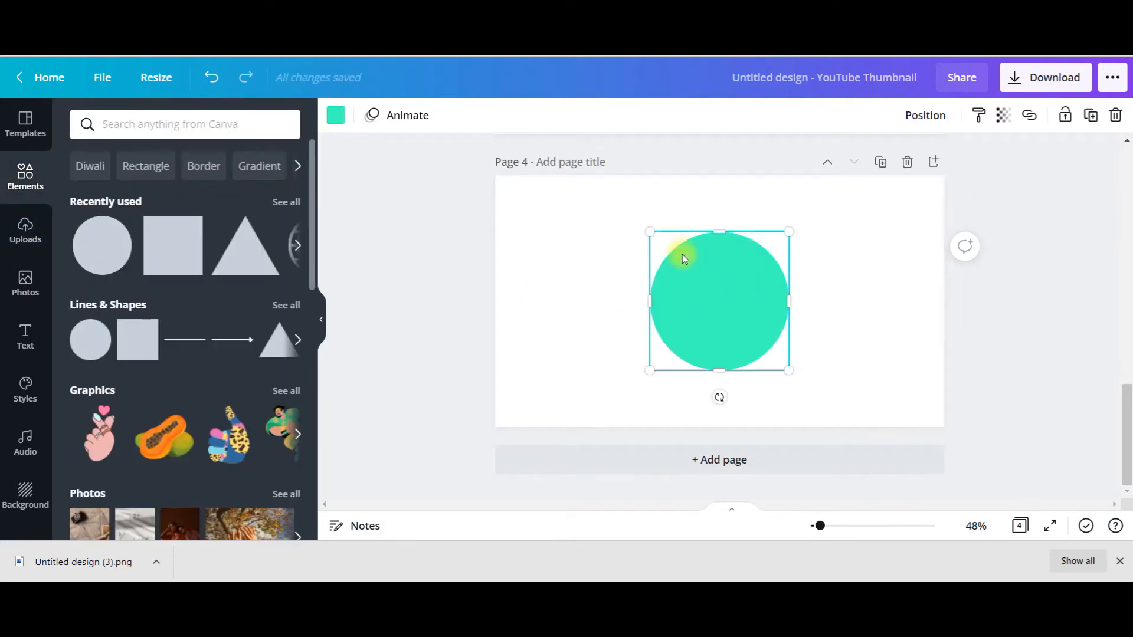
pyautogui.moveTo(646, 227); pyautogui.dragTo(605, 188)
# Step: Center the circle horizontally on page 4
pyautogui.click(925, 115)
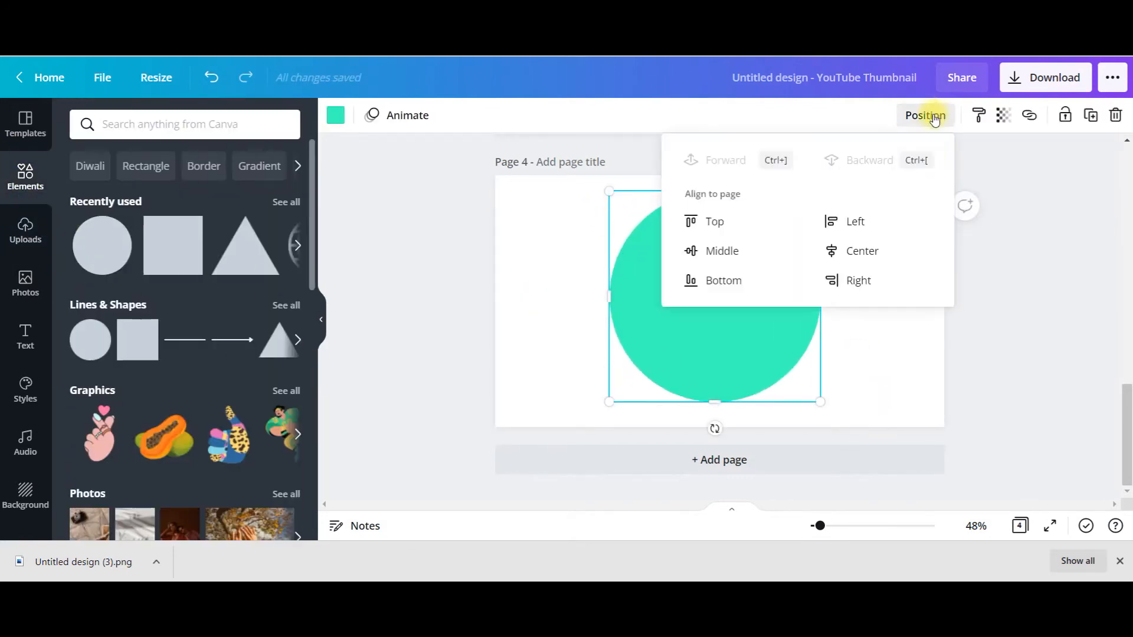
pyautogui.click(860, 251)
pyautogui.click(699, 320)
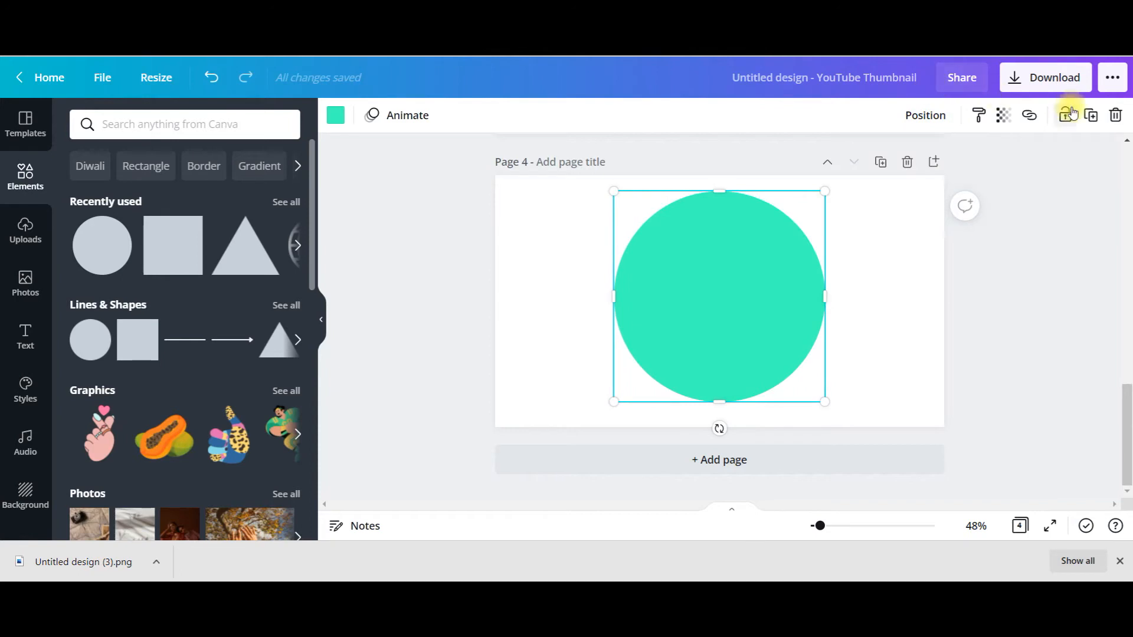
# Step: Duplicate the circle, add a fifth page, and move the copy onto it
pyautogui.click(1089, 117)
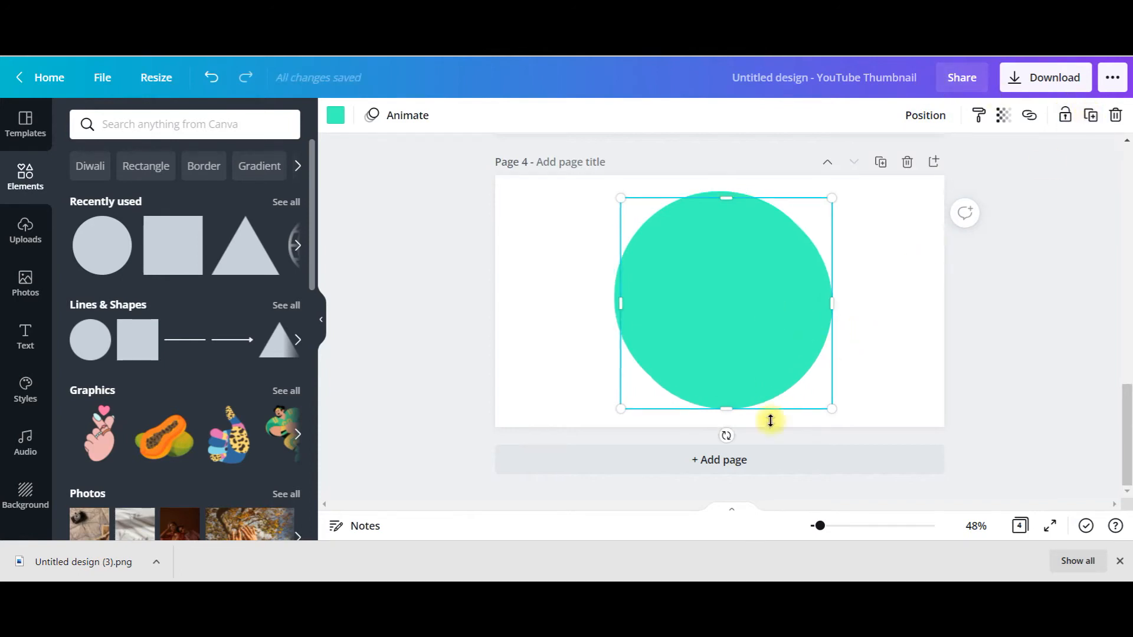
pyautogui.click(767, 459)
pyautogui.scroll(3, 765, 354)
pyautogui.moveTo(764, 210); pyautogui.dragTo(781, 368)
# Step: Color the circle on page 5 dark gray and the circle on page 4 teal
pyautogui.click(345, 122)
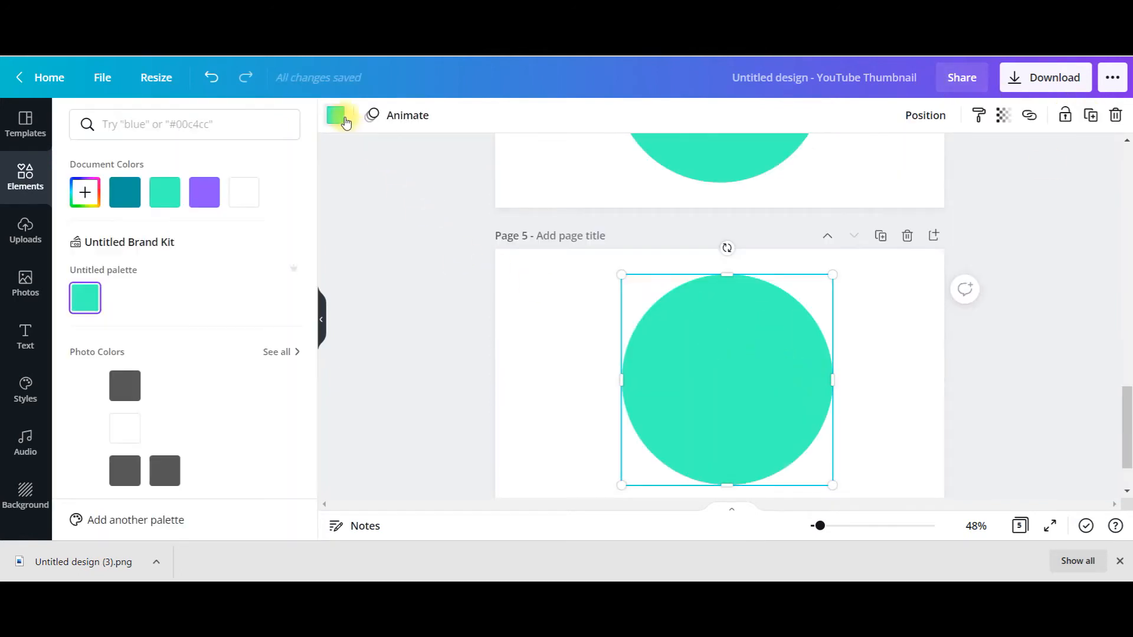
pyautogui.click(124, 386)
pyautogui.scroll(4, 878, 308)
pyautogui.click(719, 321)
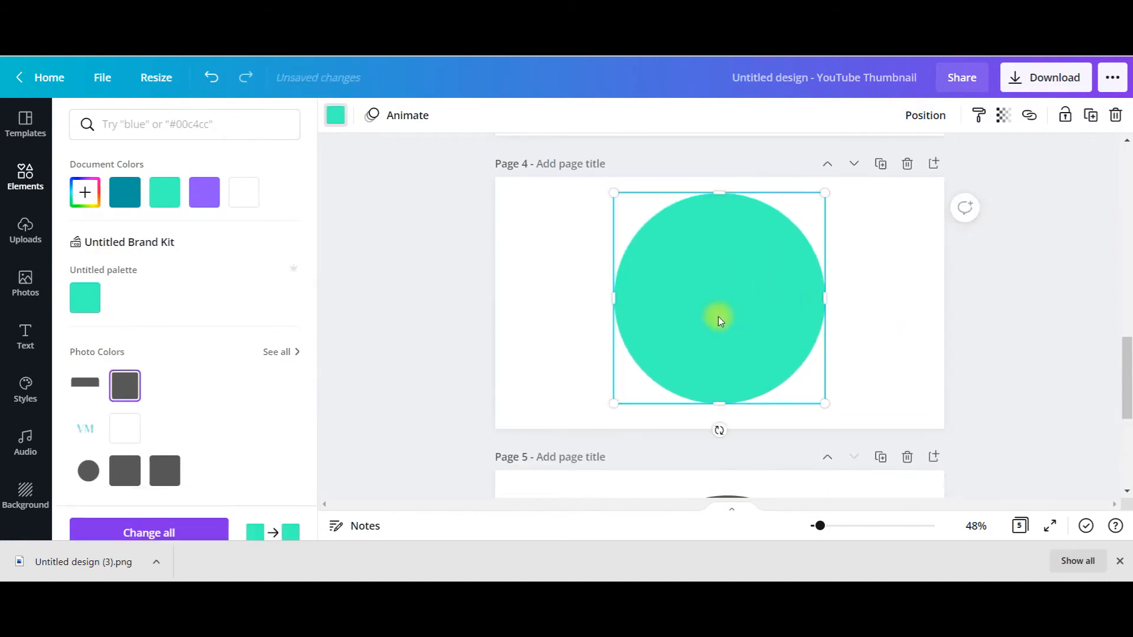
pyautogui.click(125, 194)
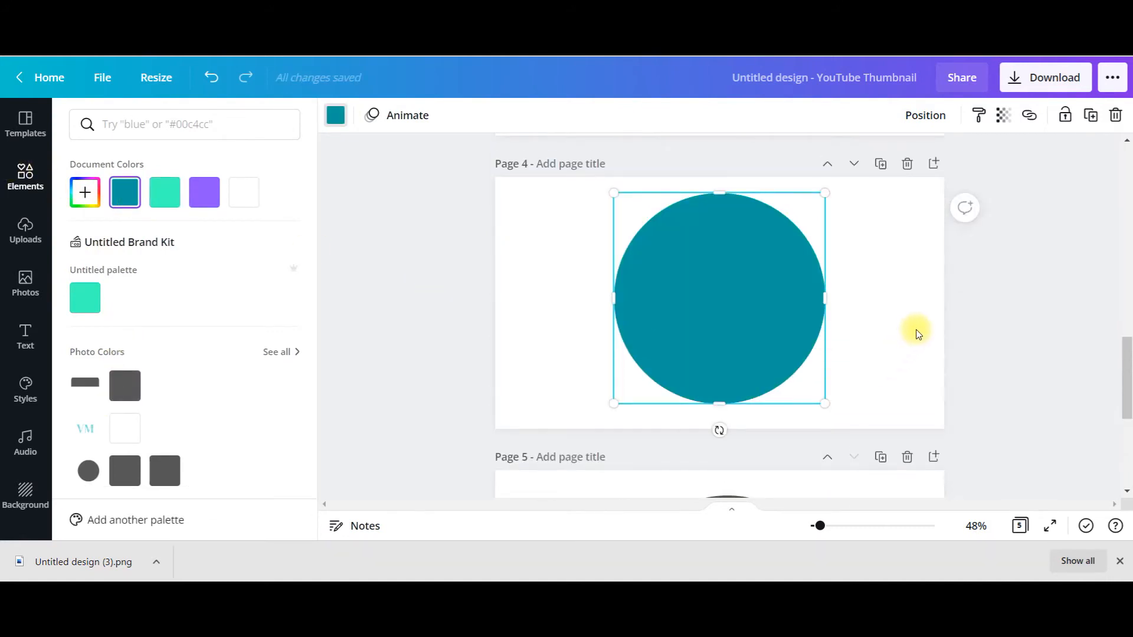
# Step: Download only page 5, with the gray circle, as a PNG with a transparent background
pyautogui.scroll(-3, 918, 334)
pyautogui.click(790, 363)
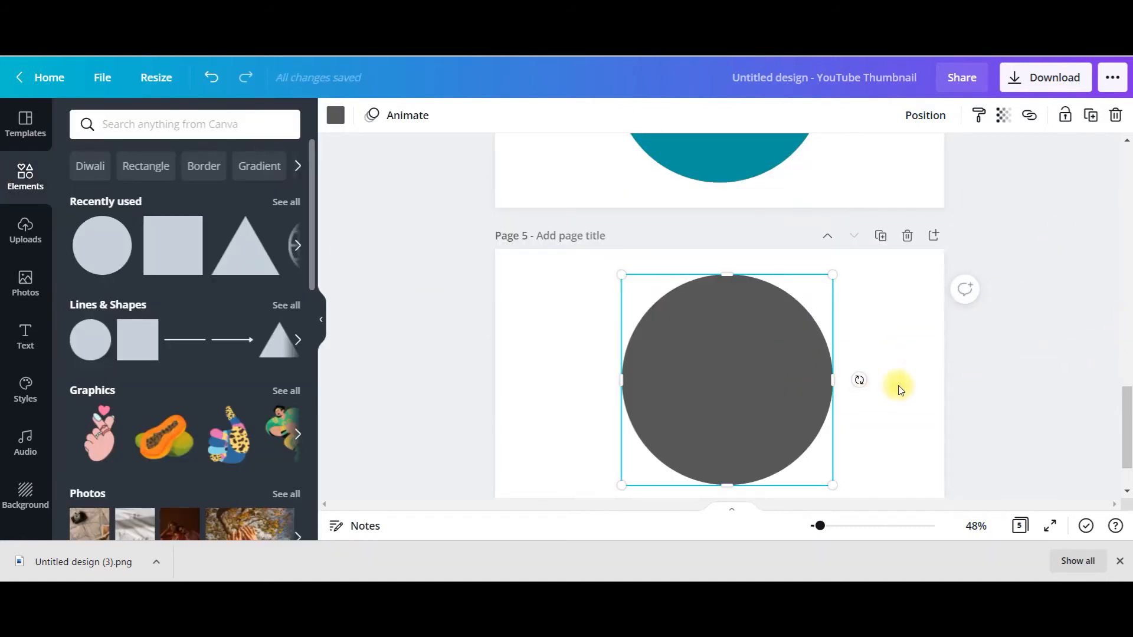
pyautogui.click(1045, 77)
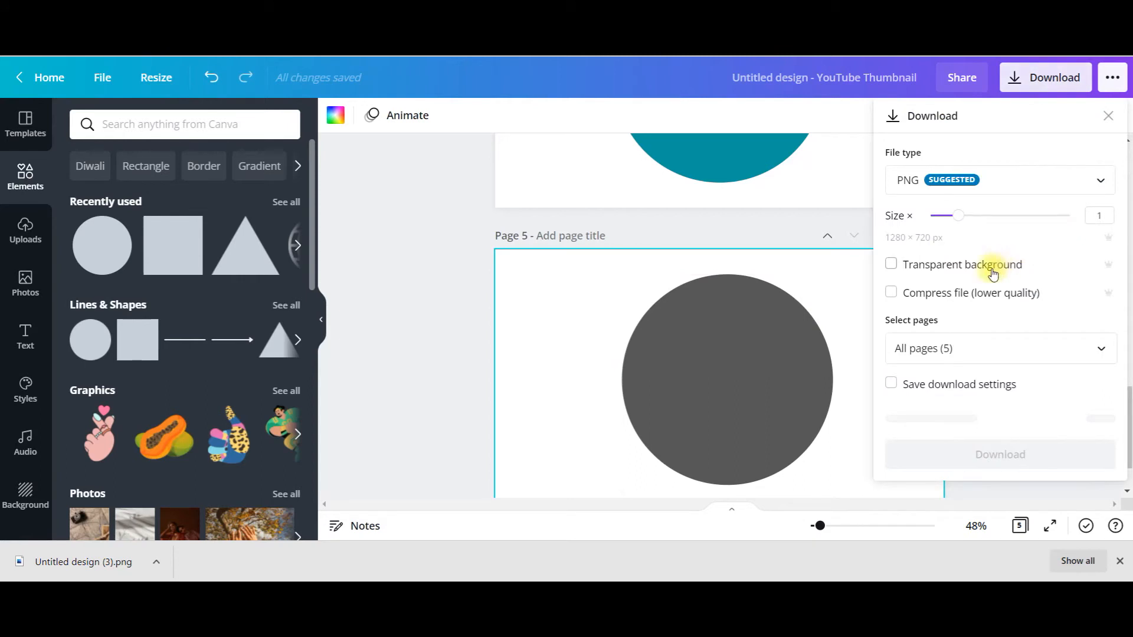
pyautogui.click(890, 266)
pyautogui.click(953, 349)
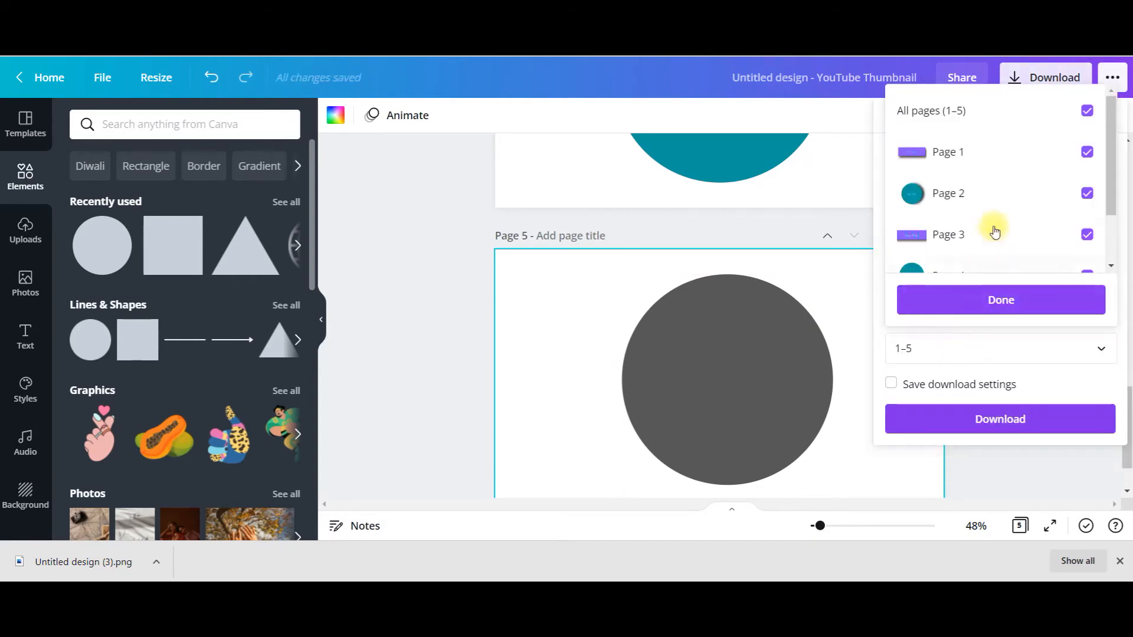
pyautogui.click(1087, 114)
pyautogui.scroll(-2, 1045, 222)
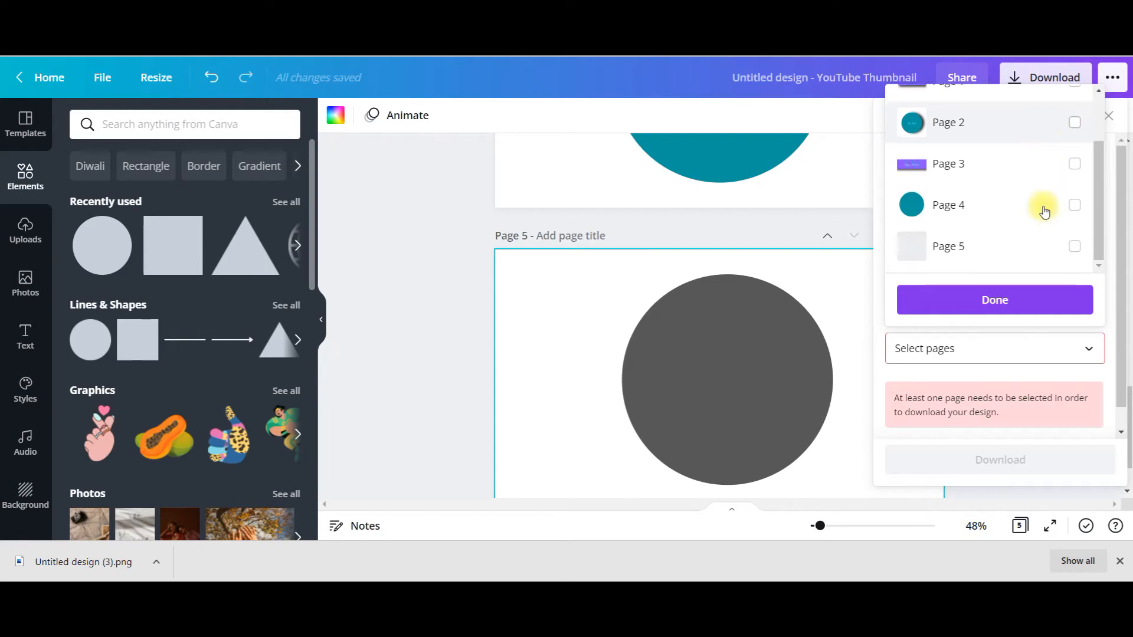
pyautogui.click(1071, 247)
pyautogui.click(1065, 297)
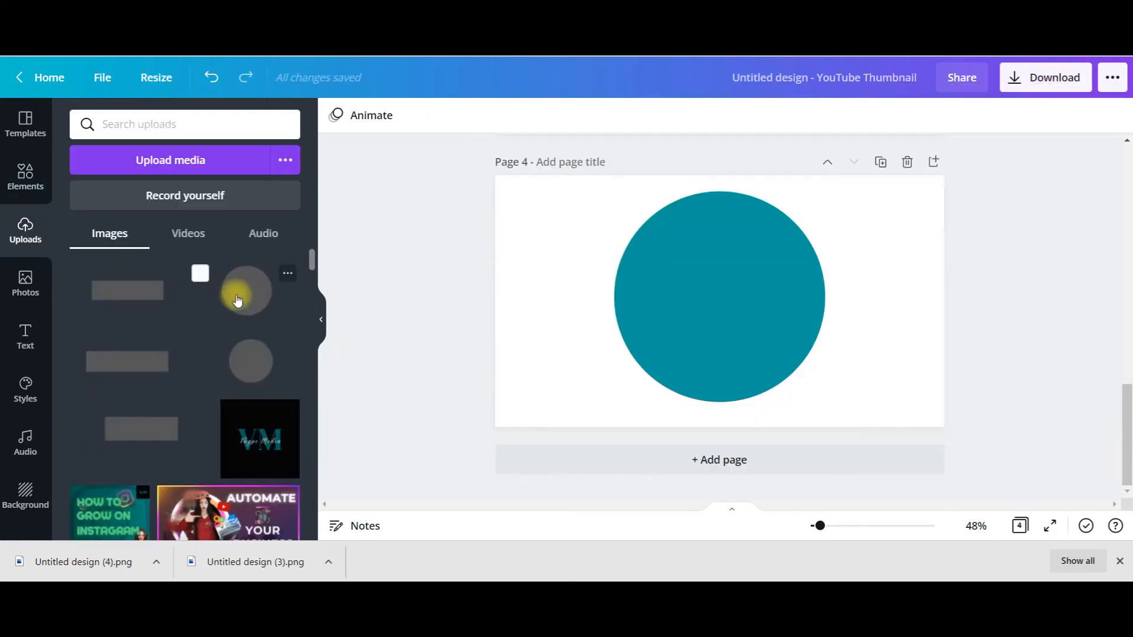
# Step: Add the uploaded gray circle image to page 4, enlarging and positioning it to cover the teal circle
pyautogui.click(237, 295)
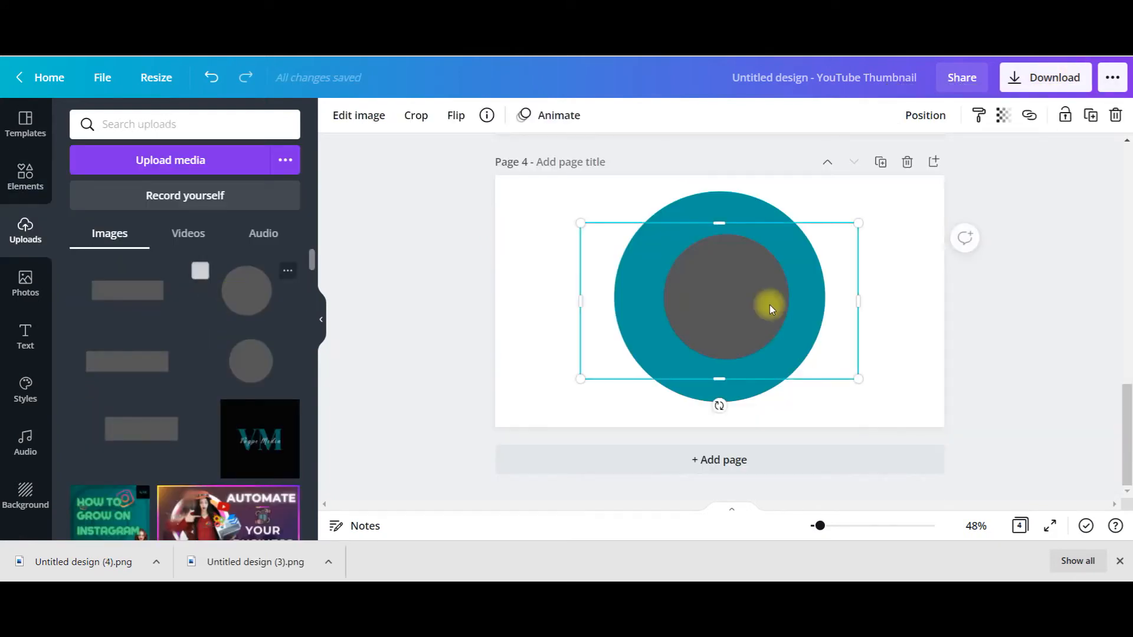
pyautogui.moveTo(583, 225); pyautogui.dragTo(446, 198)
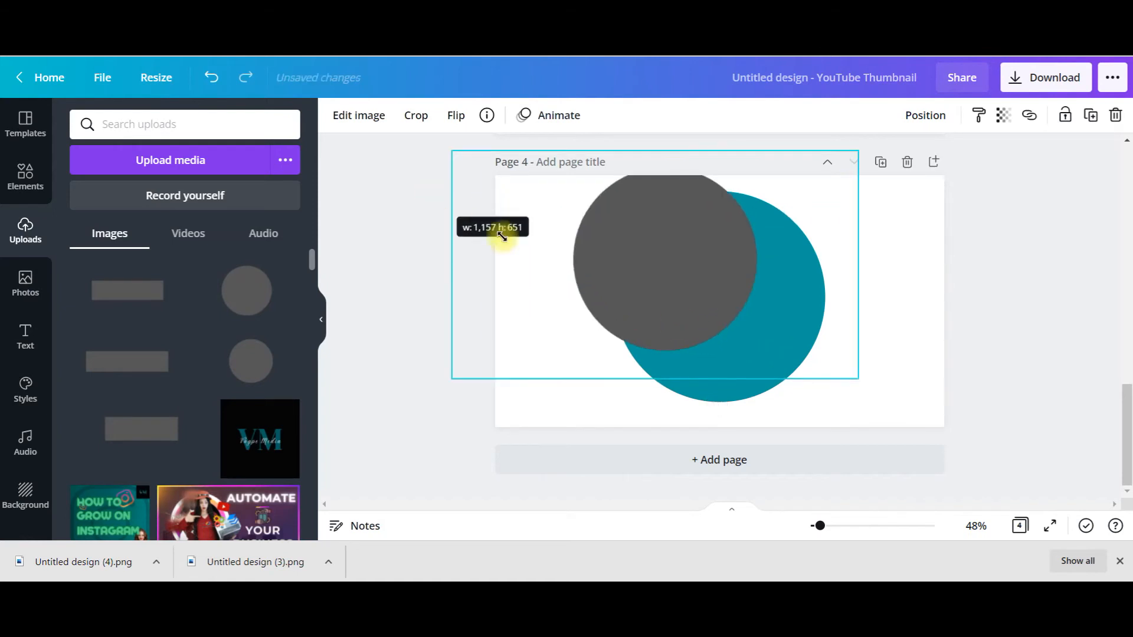
pyautogui.moveTo(859, 380); pyautogui.dragTo(878, 392)
pyautogui.moveTo(810, 322); pyautogui.dragTo(842, 347)
# Step: Send the gray circle behind the teal circle and offset it slightly down and to the right
pyautogui.click(923, 121)
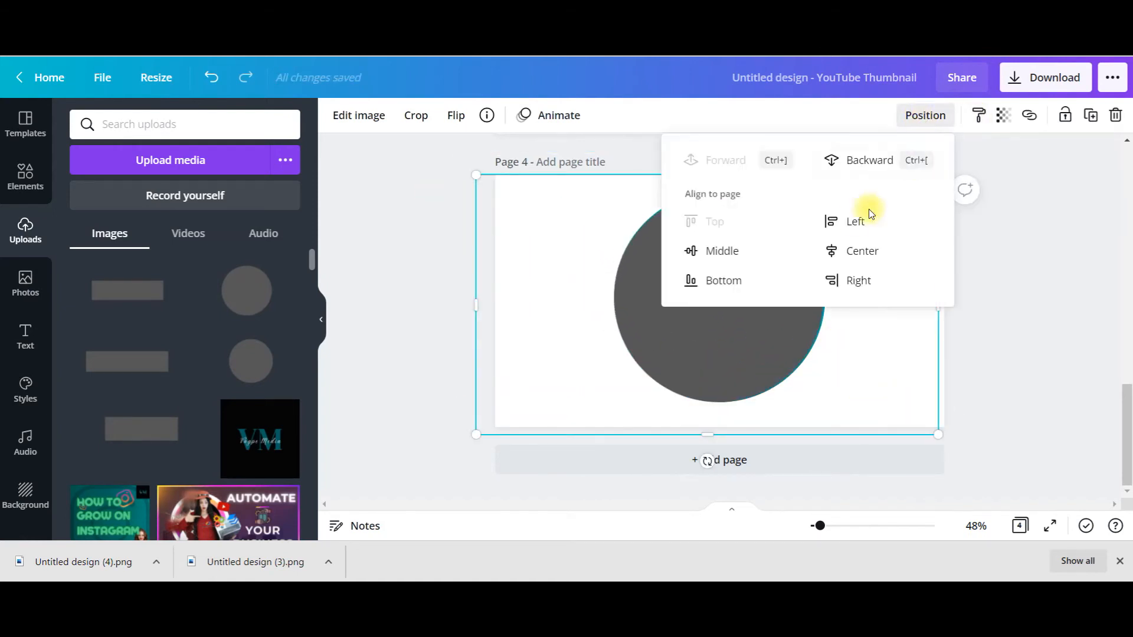
pyautogui.click(873, 160)
pyautogui.click(879, 332)
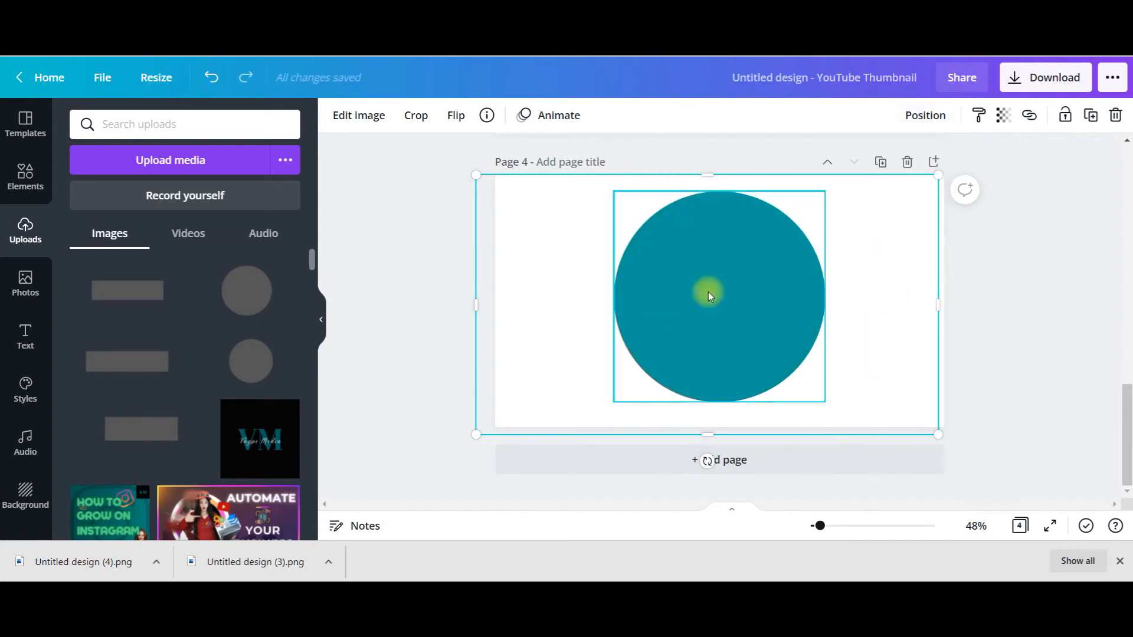
pyautogui.moveTo(898, 329)
pyautogui.mouseDown()
pyautogui.moveTo(926, 365)
pyautogui.moveTo(894, 330)
pyautogui.mouseUp()
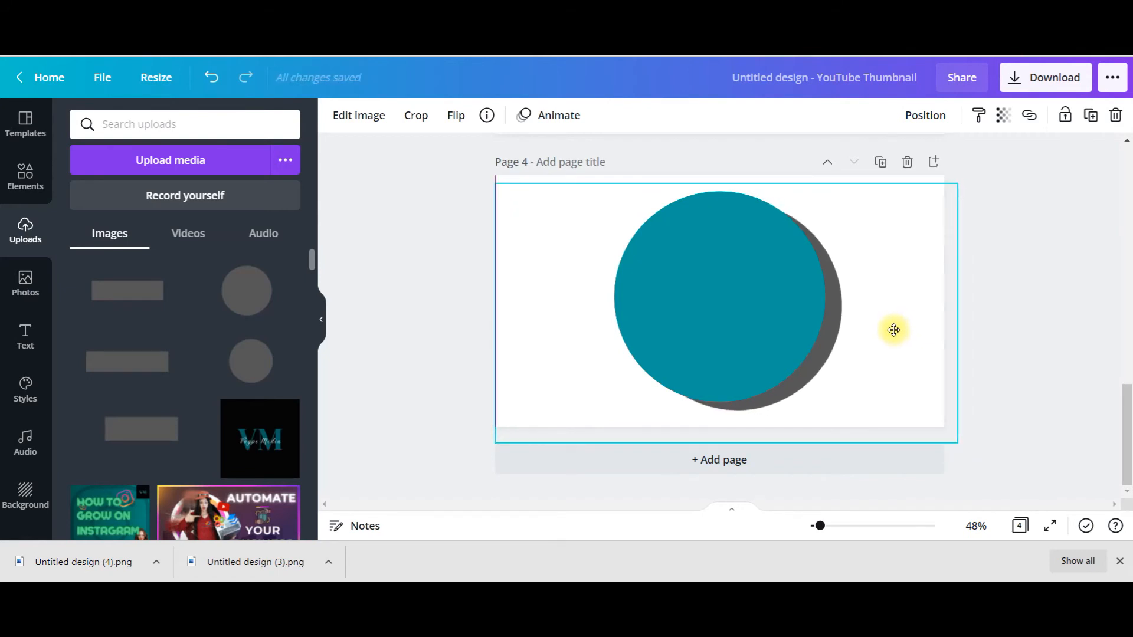
pyautogui.moveTo(894, 330); pyautogui.dragTo(895, 334)
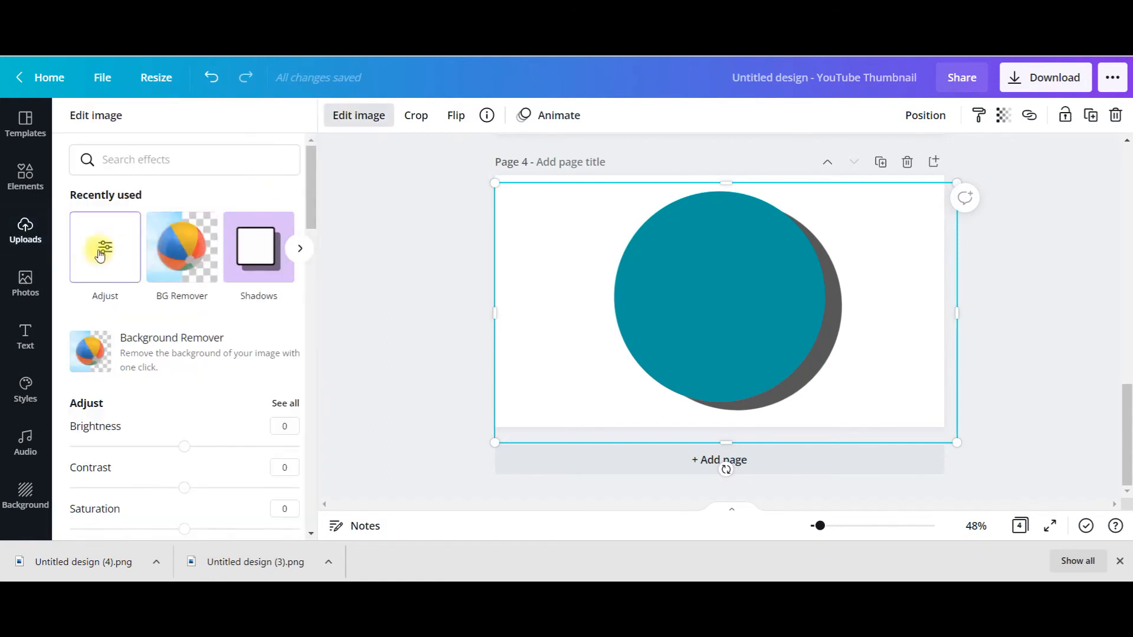
# Step: Set the gray circle image's blur to 40 and brightness to -19, and deselect it
pyautogui.click(104, 245)
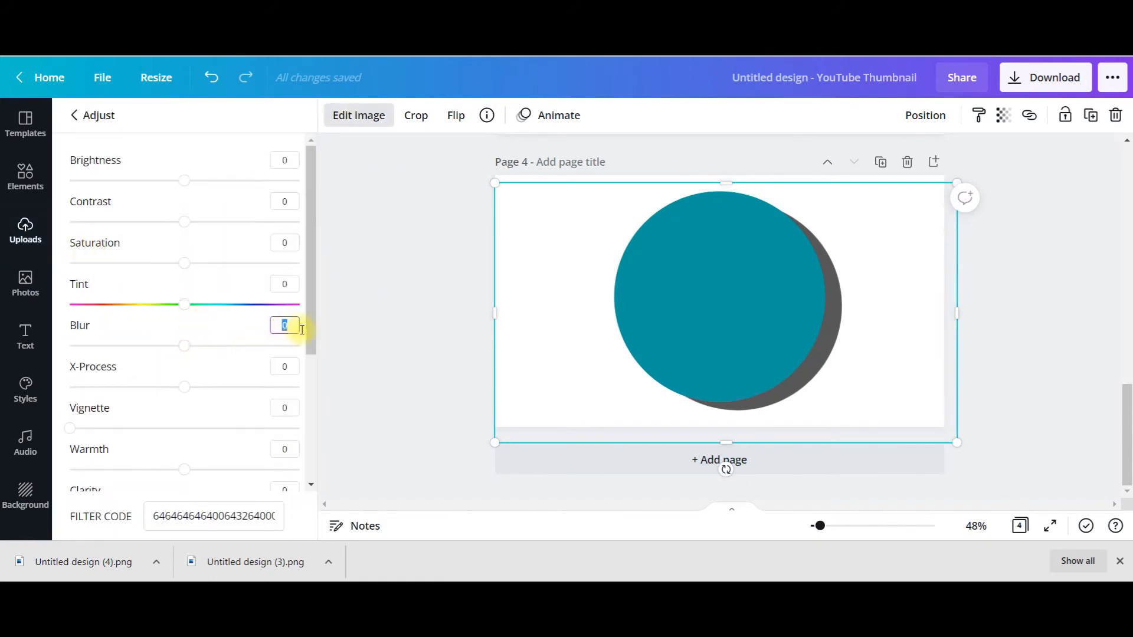
pyautogui.click(285, 158)
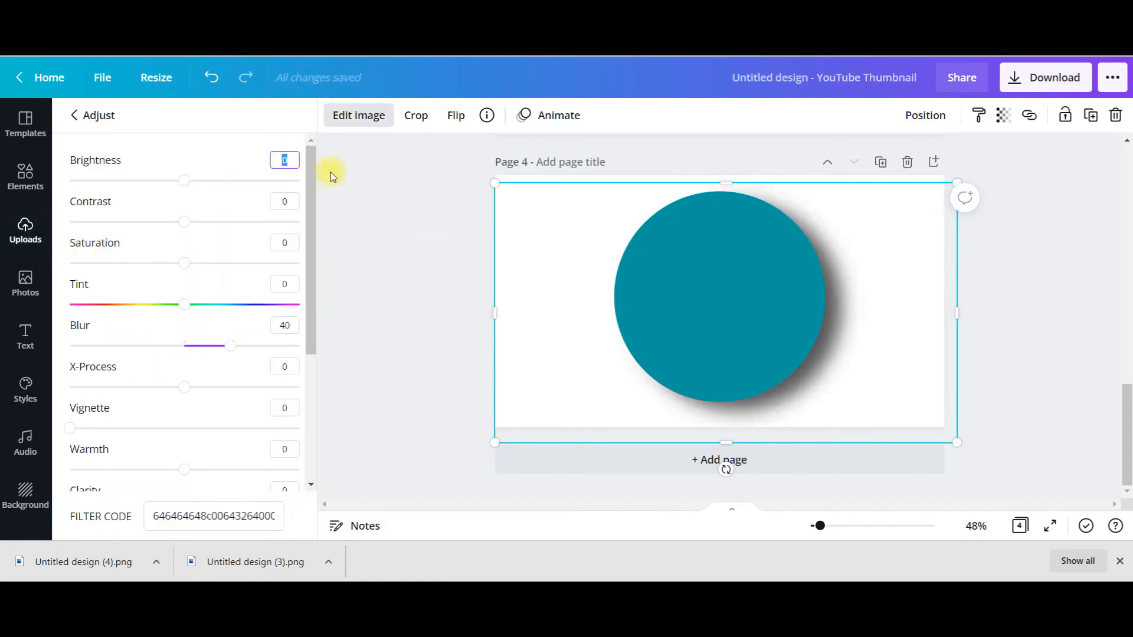
pyautogui.write('-19')
pyautogui.press('Return')
pyautogui.click(464, 304)
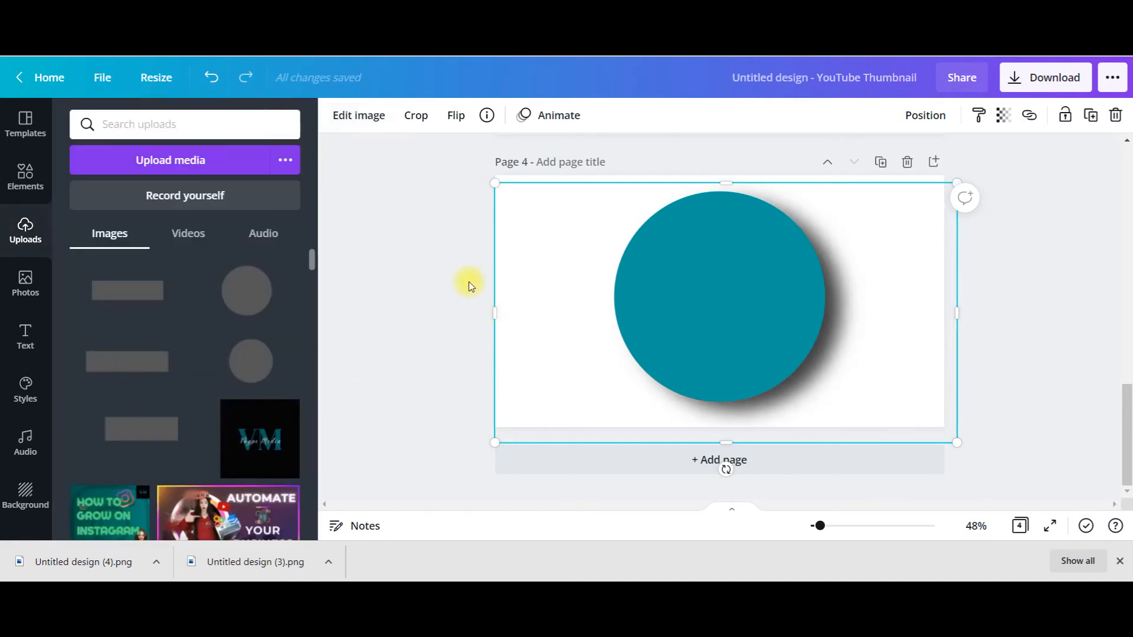
pyautogui.click(1015, 324)
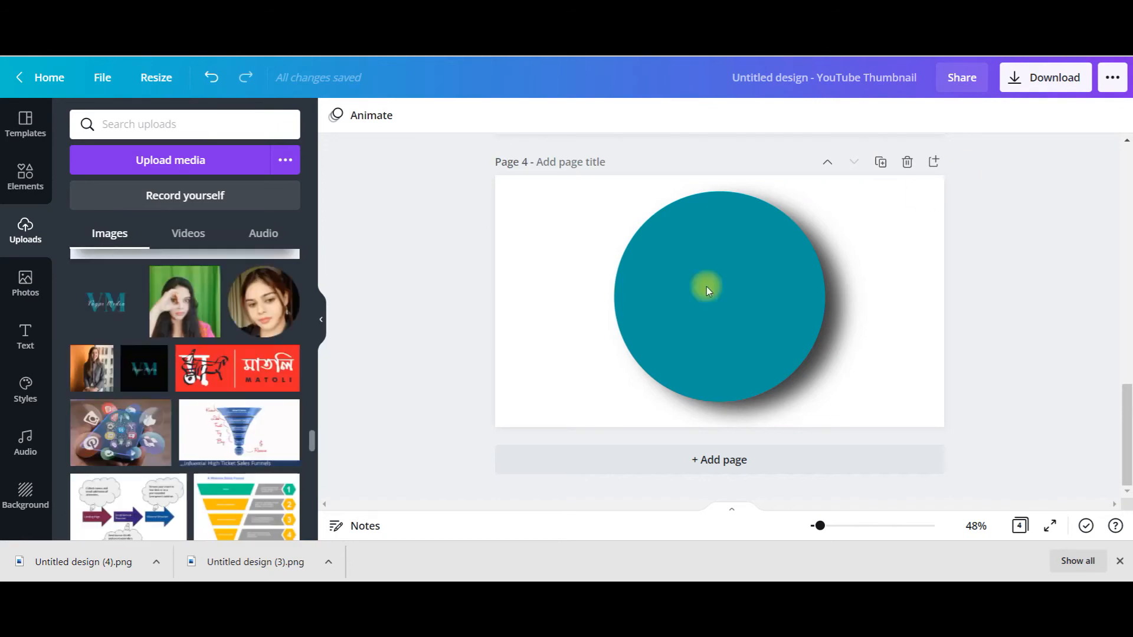
# Step: Place the transparent VM logo over the teal circle and center it vertically and horizontally on page 4
pyautogui.click(706, 286)
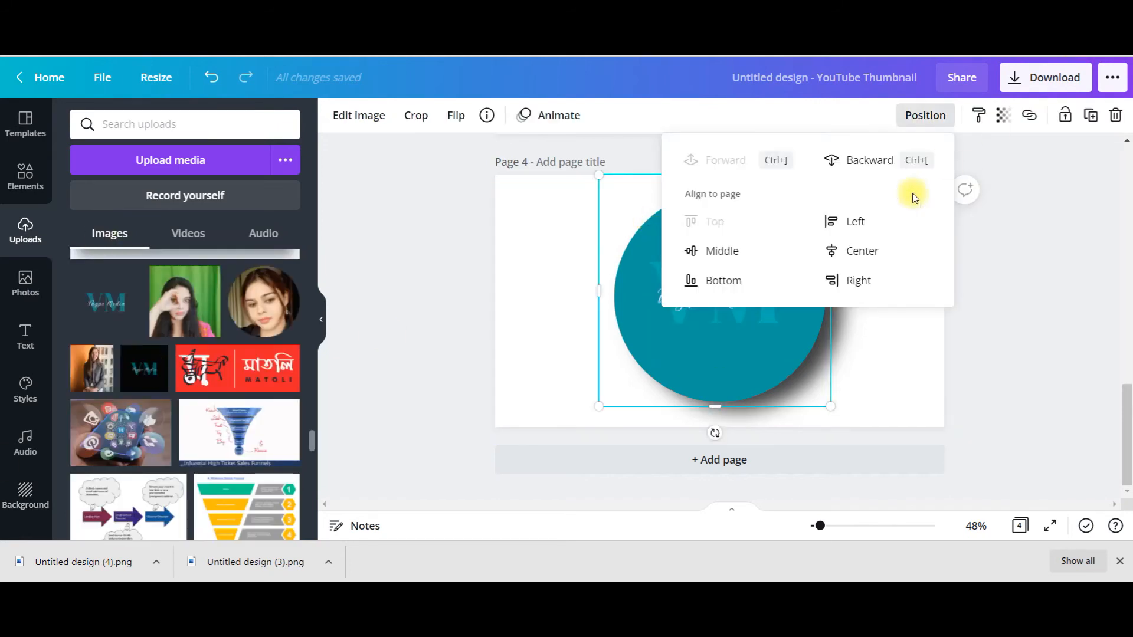
pyautogui.click(731, 250)
pyautogui.click(873, 252)
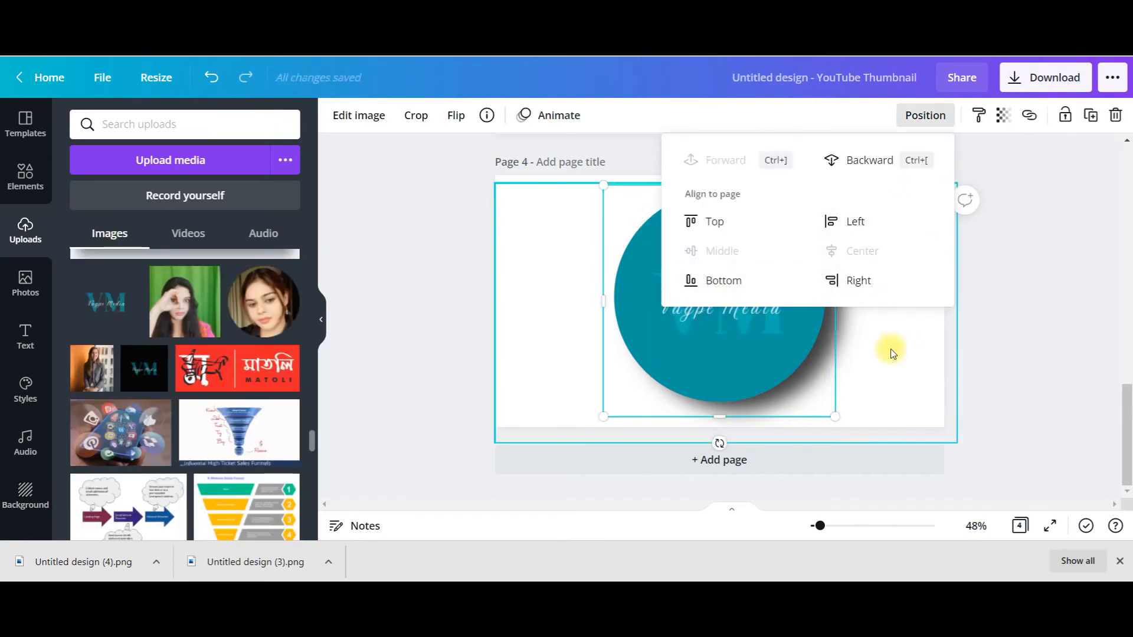
pyautogui.click(769, 405)
pyautogui.click(1045, 307)
# Step: Review the finished drop shadow designs across the pages, comparing the rectangle and circle versions
pyautogui.scroll(10, 1062, 298)
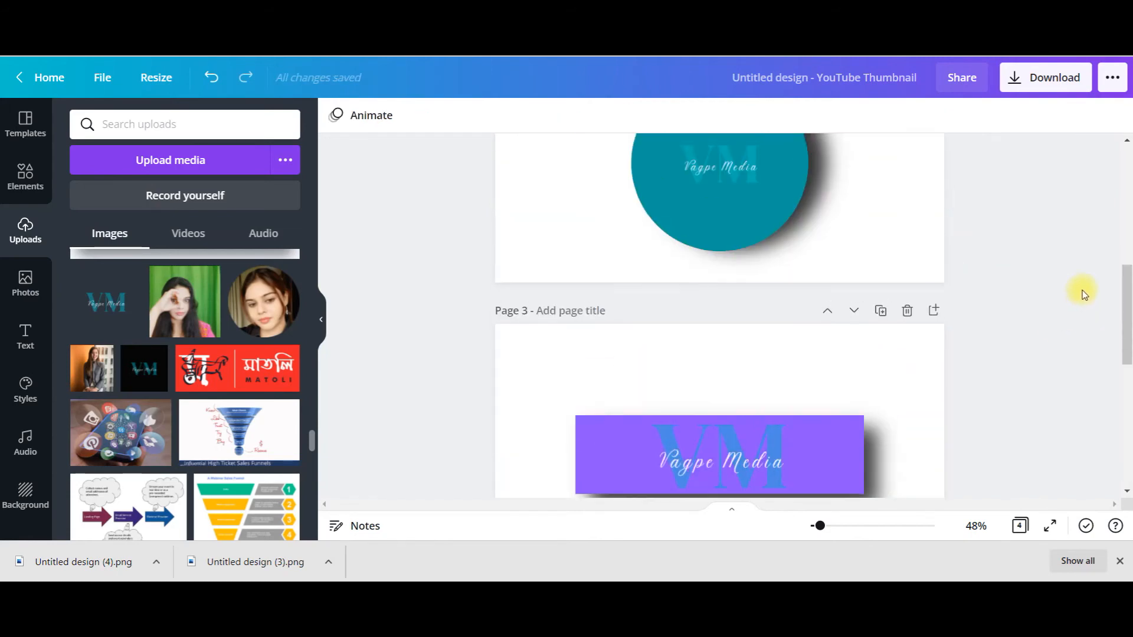
pyautogui.scroll(-10, 971, 316)
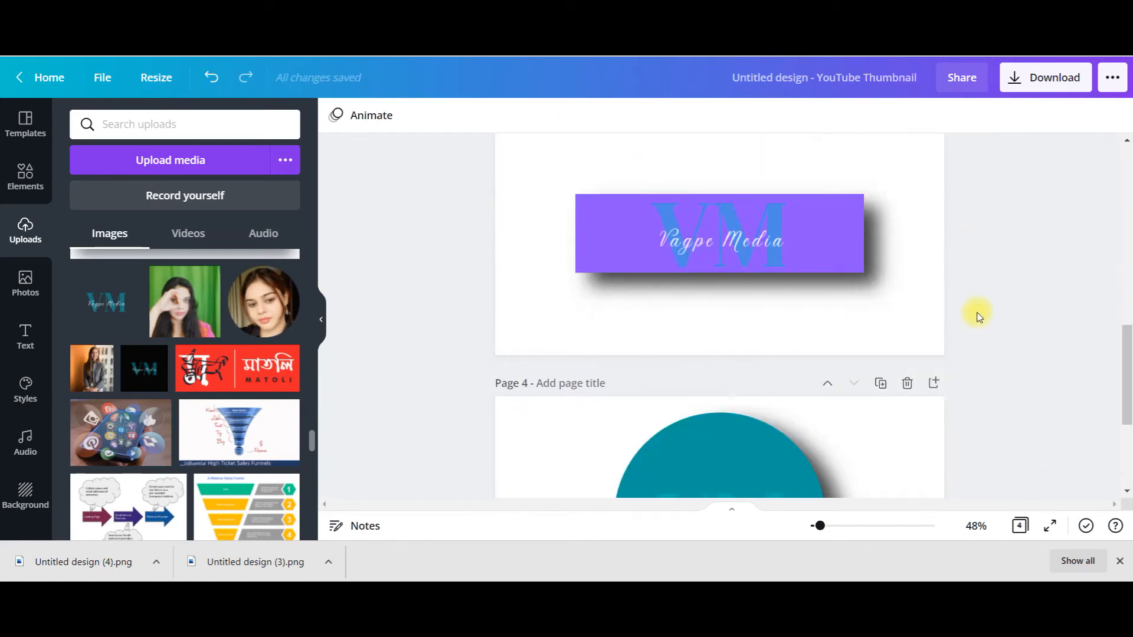
pyautogui.click(764, 274)
pyautogui.scroll(4, 767, 271)
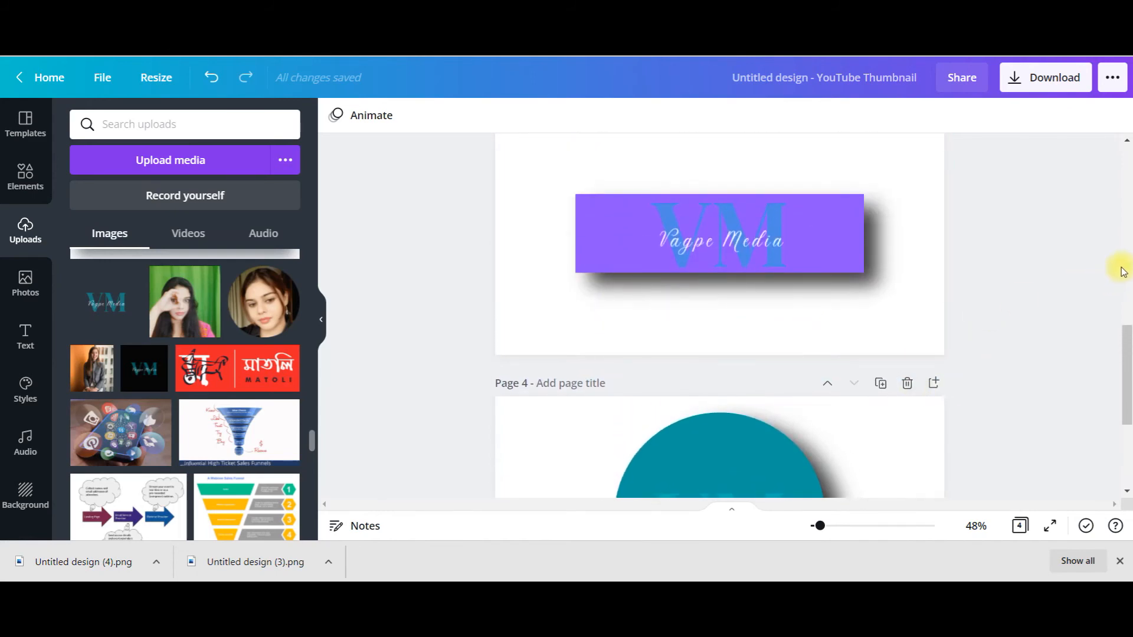
pyautogui.scroll(-3, 1056, 319)
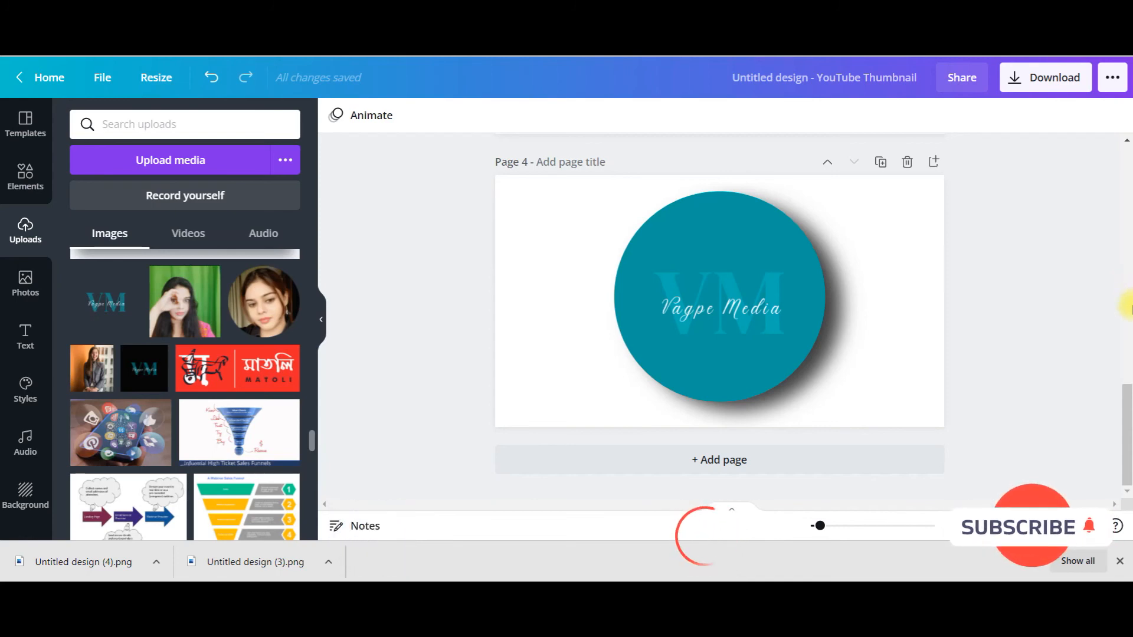
pyautogui.scroll(3, 1070, 327)
pyautogui.scroll(3, 1071, 326)
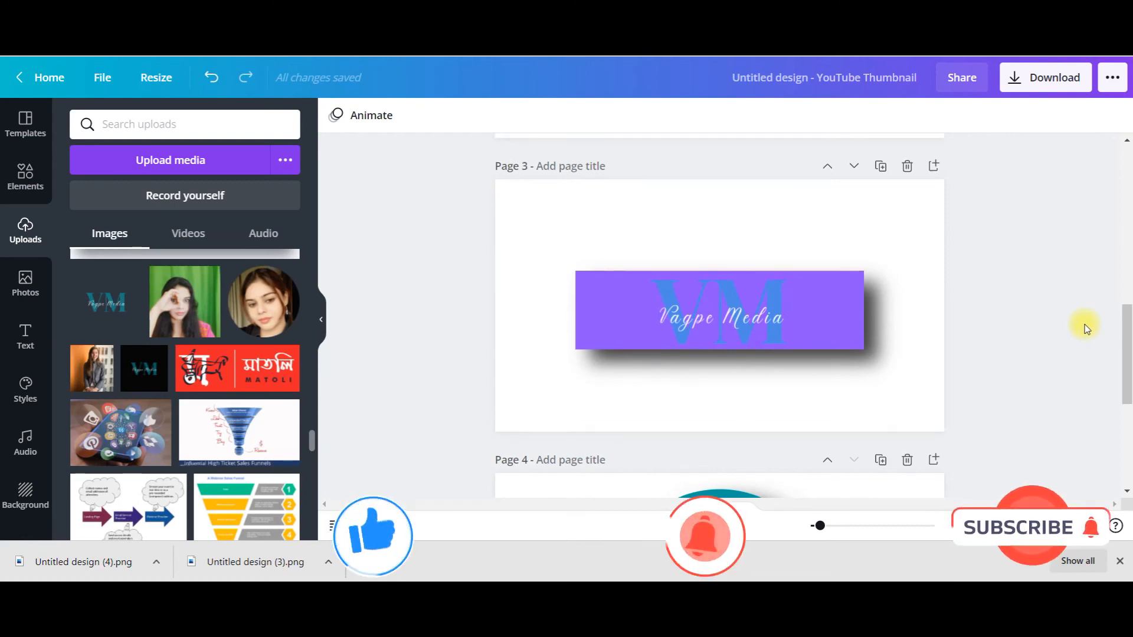
pyautogui.scroll(2, 1084, 325)
pyautogui.scroll(-6, 1085, 325)
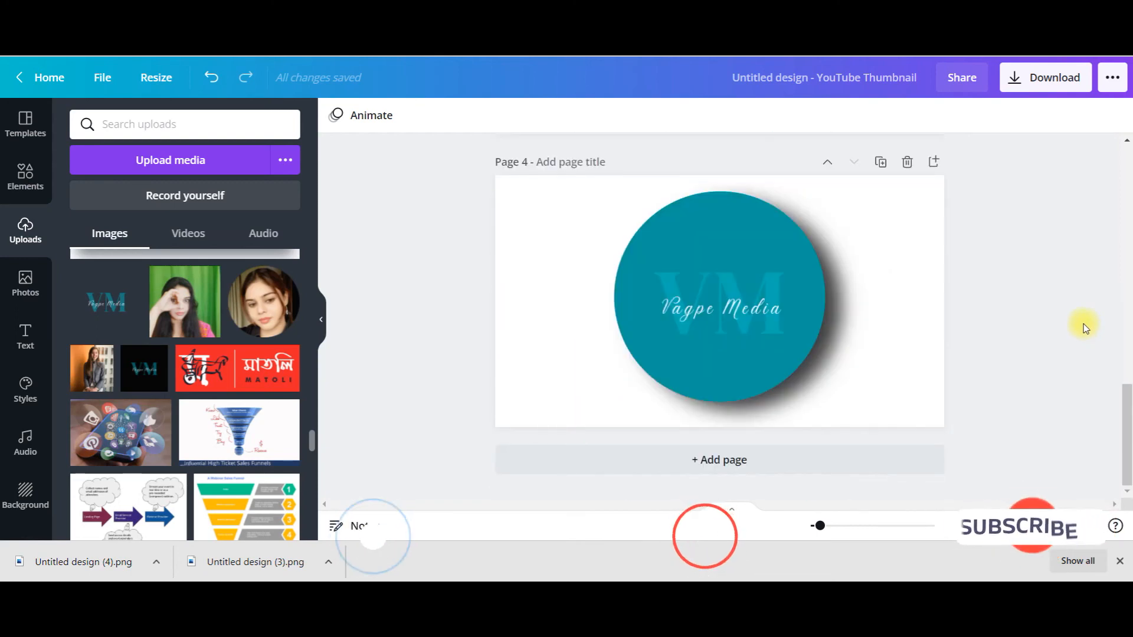